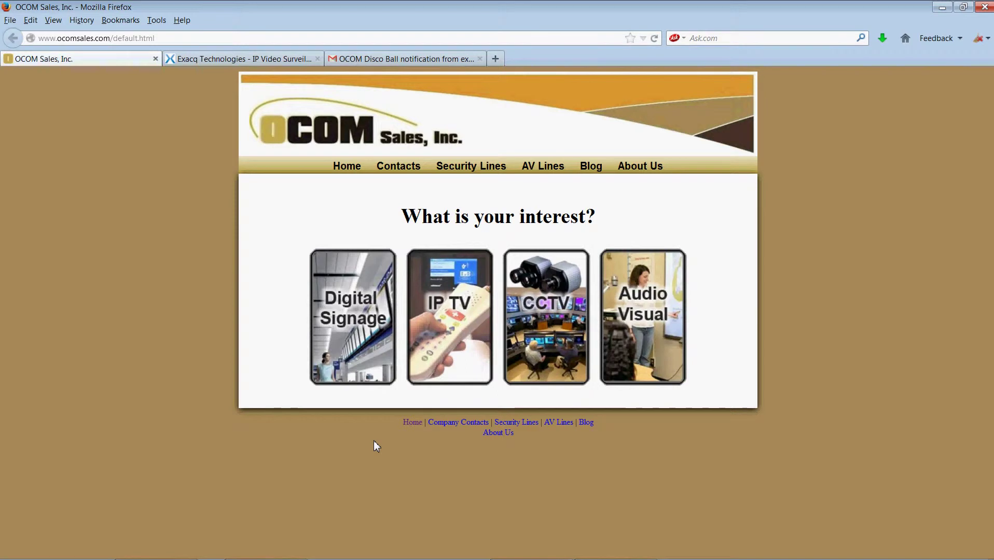
View the Exacq website, switch to the exacqVision Client and activate the disco ball soft trigger
click(226, 60)
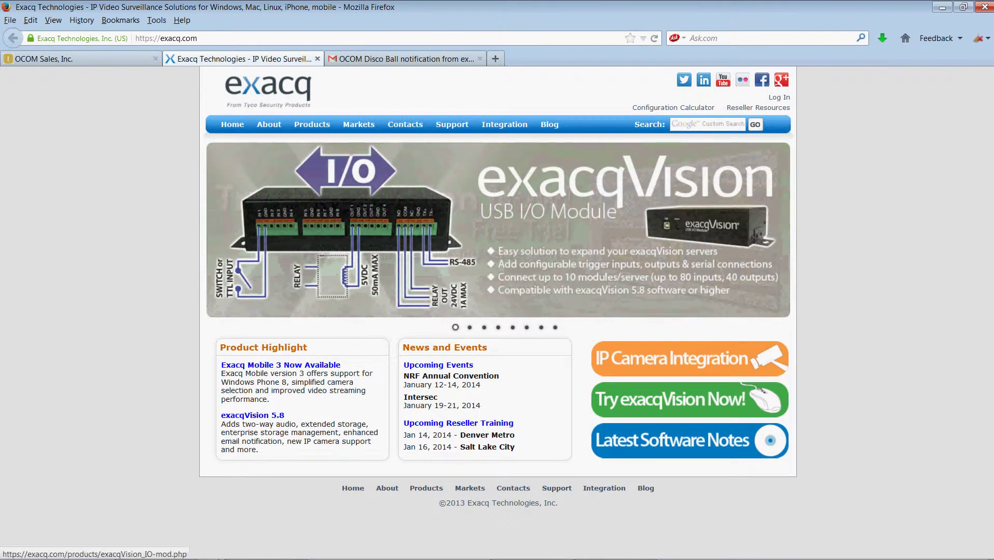
click(156, 552)
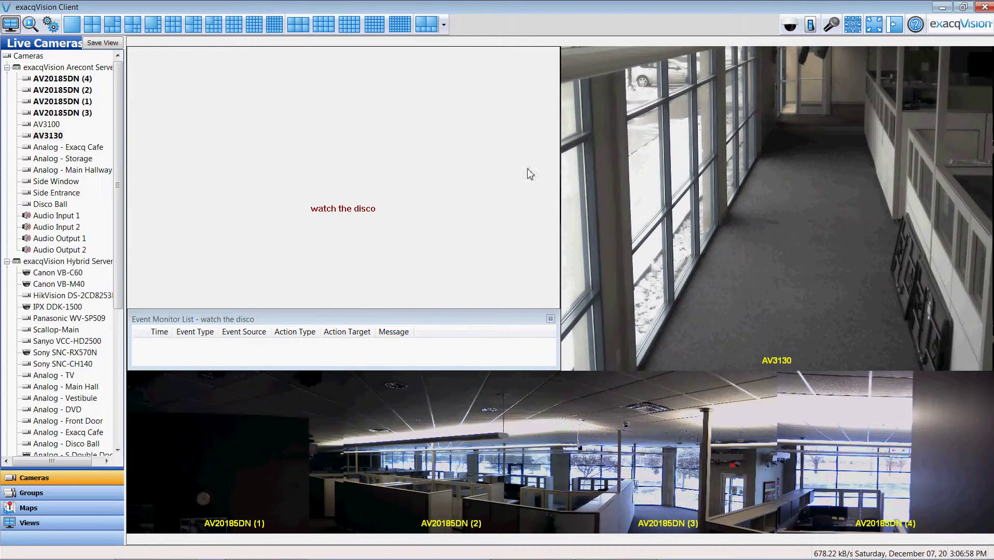
click(788, 29)
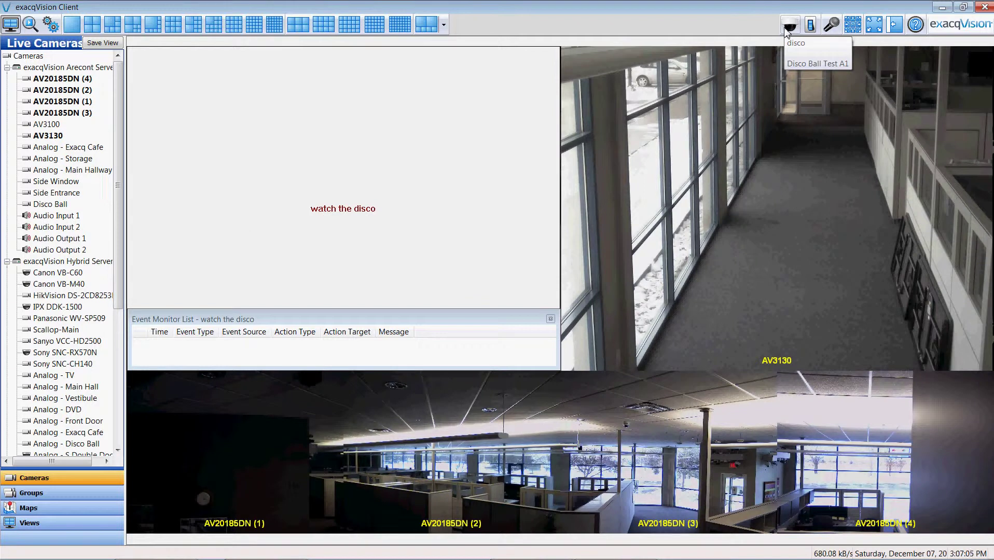
click(785, 30)
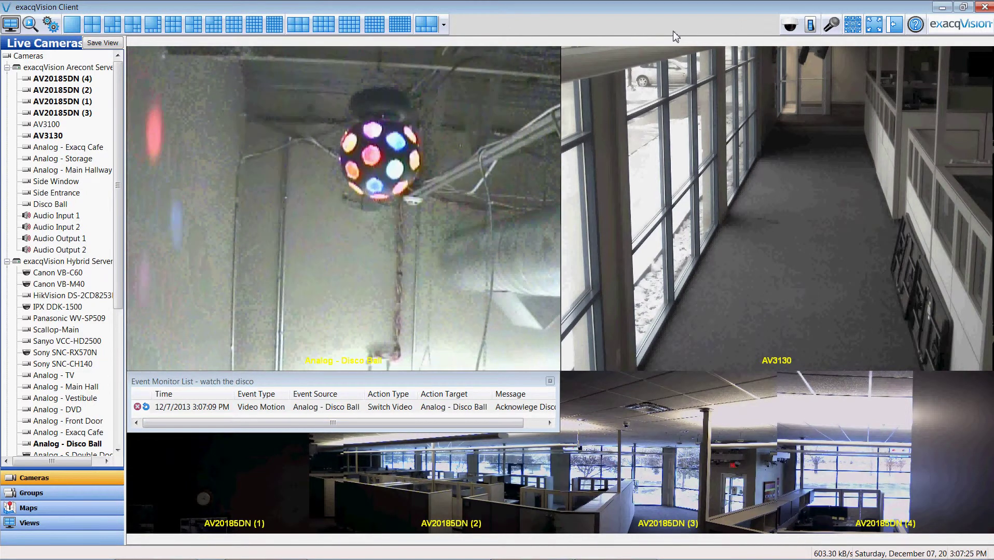
Open the Analog - Disco Ball motion event from the Event Monitor List in exacqReplay and maximize the replay
click(205, 407)
click(334, 286)
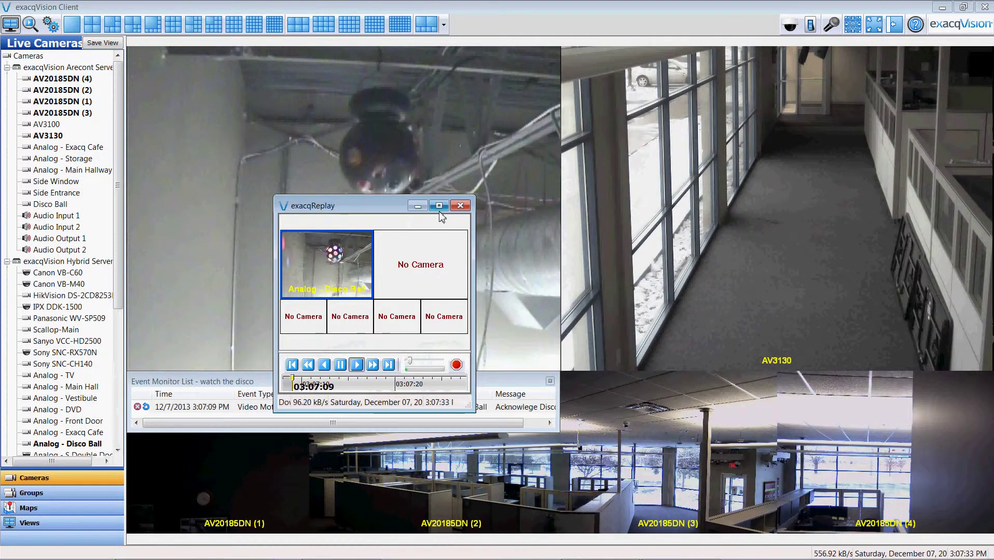
click(439, 206)
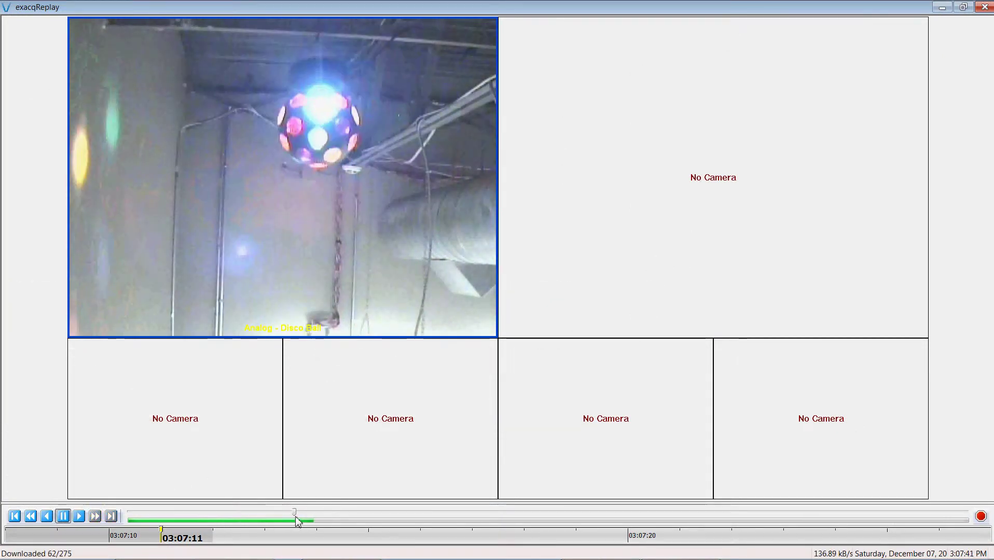
Mark the disco ball clip for export, with the start at 03:07:08 and the stop at 03:07:14
drag(295, 514, 147, 517)
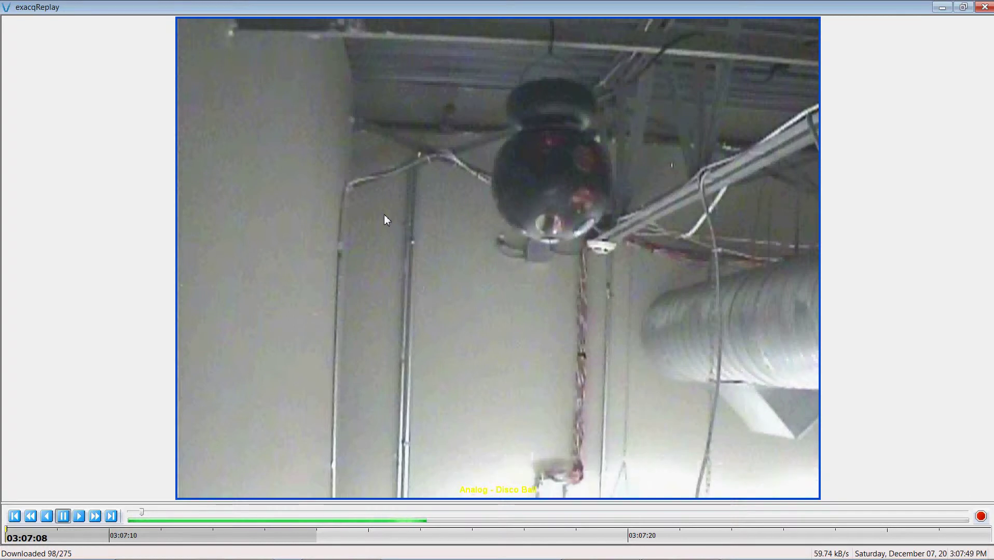
right_click(385, 220)
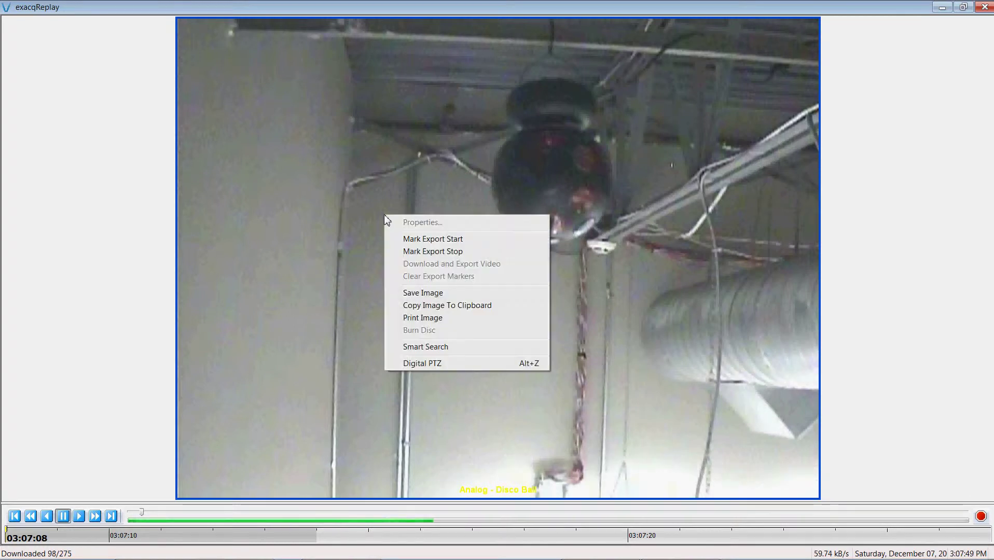
click(417, 240)
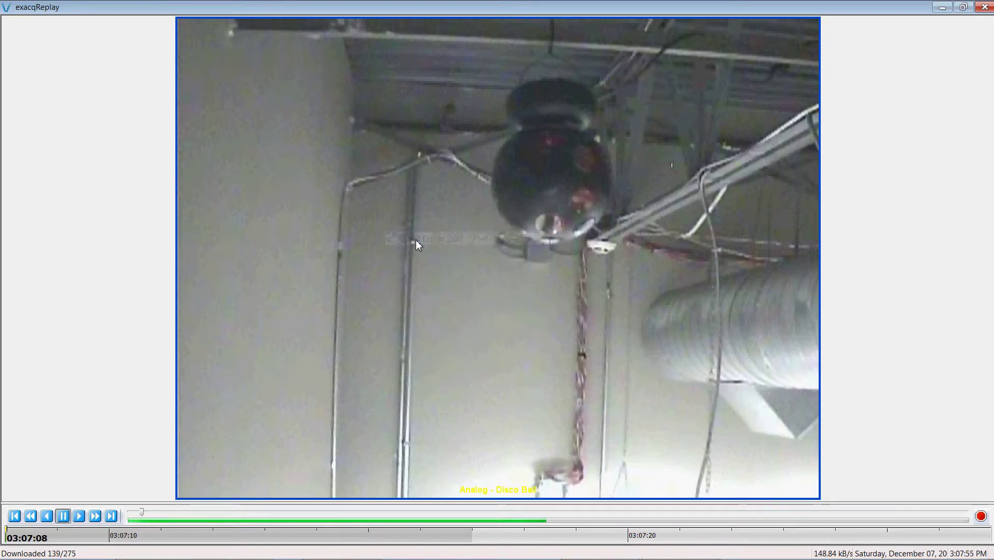
drag(145, 516, 422, 512)
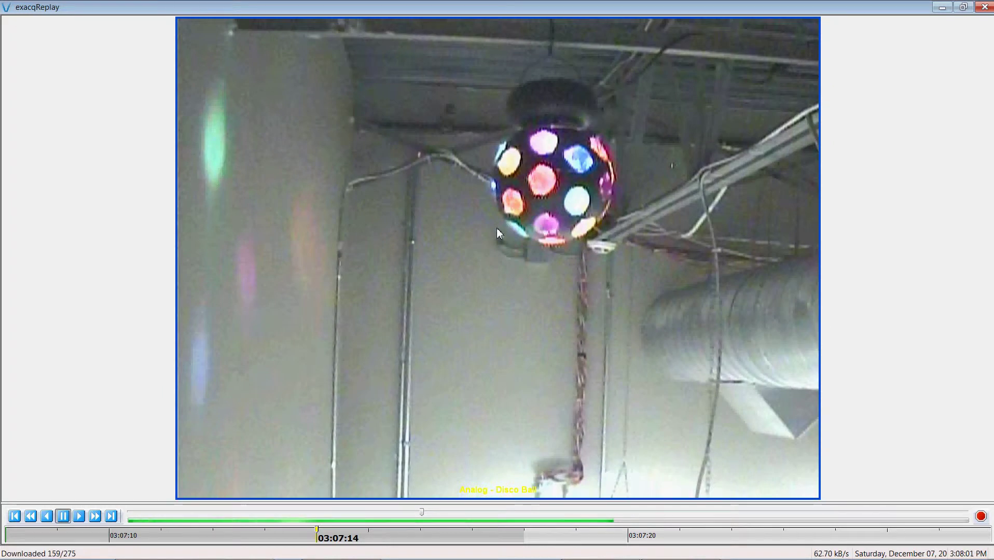
right_click(497, 233)
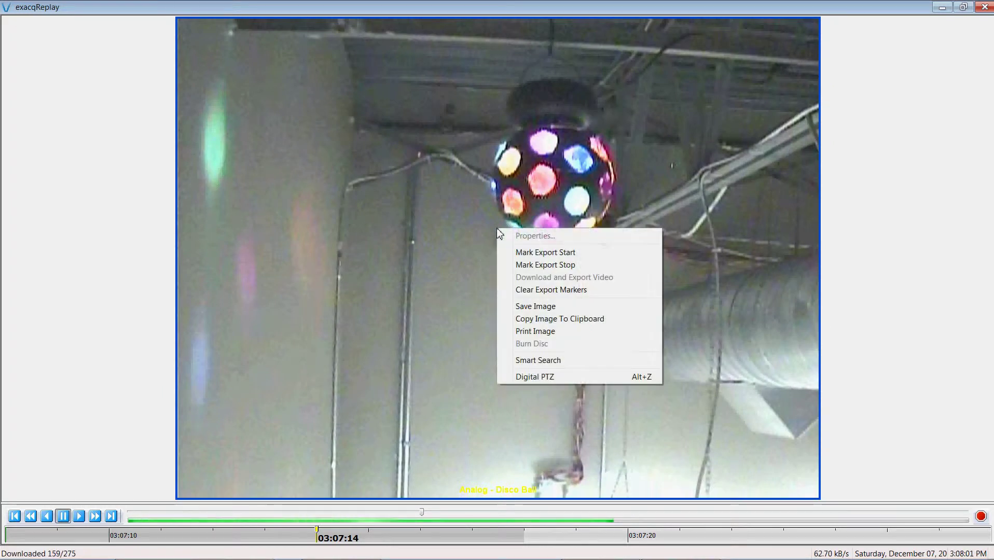
click(515, 266)
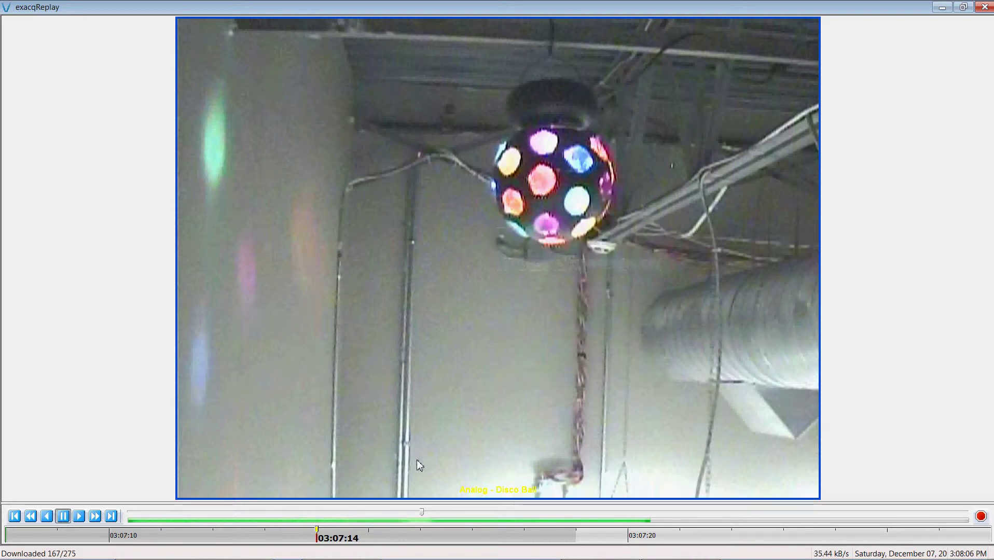
Export the marked video as standalone Analog - Disco Ball.exe to the desktop's Exacq folder, replacing the existing file
right_click(359, 368)
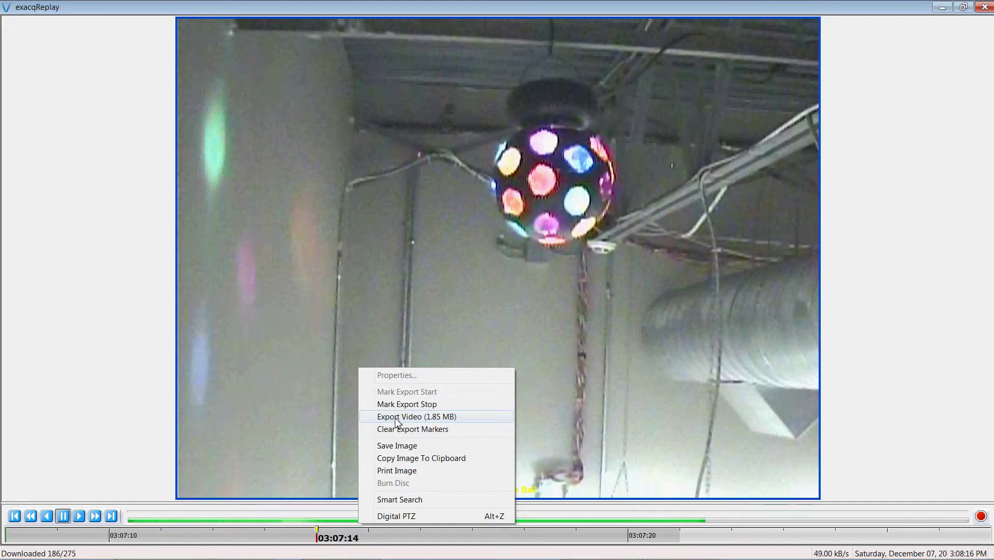
click(397, 417)
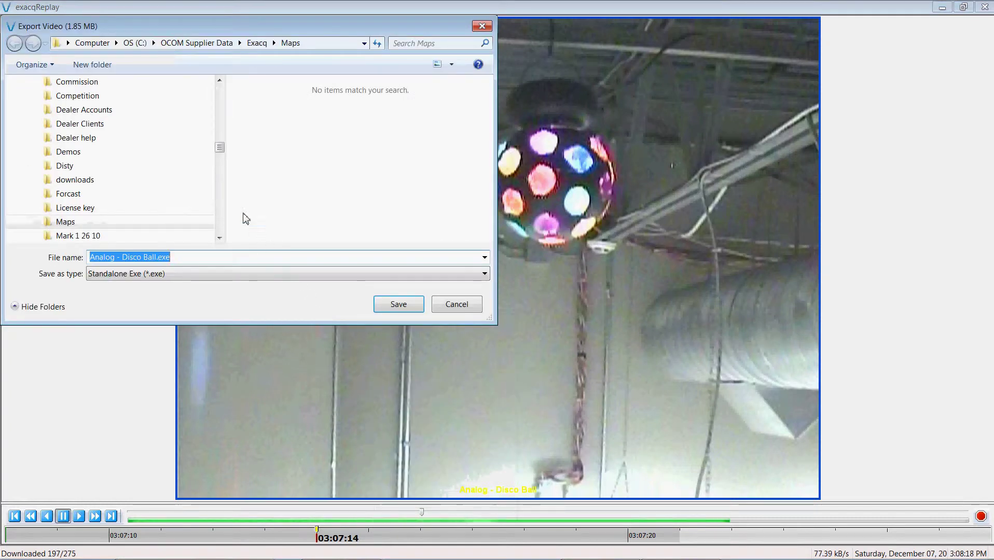
drag(220, 153, 223, 90)
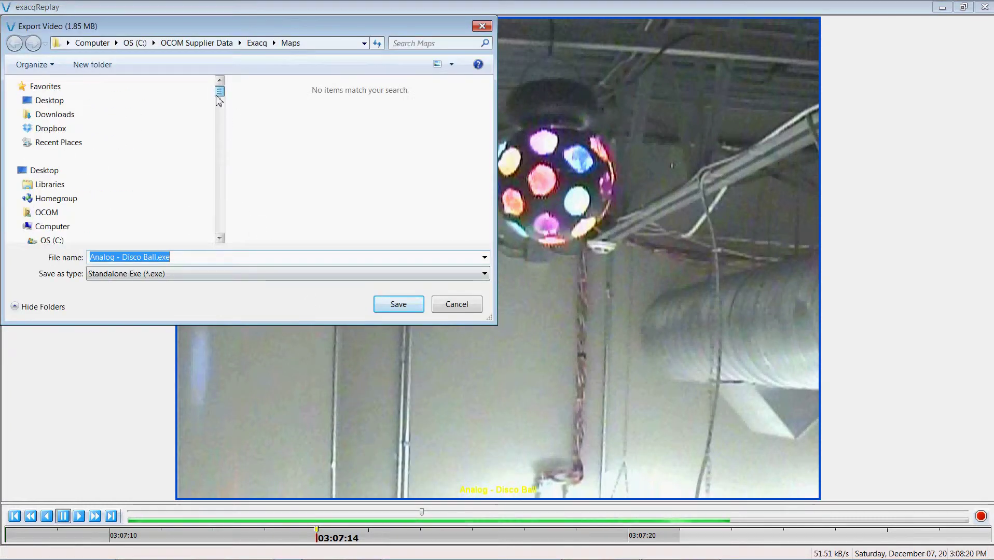
click(94, 102)
double_click(257, 160)
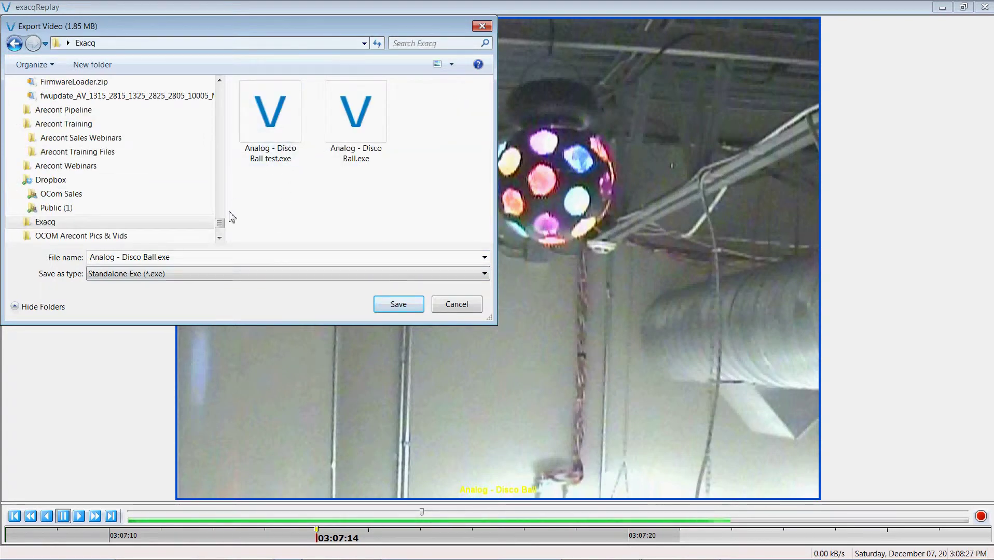
click(397, 304)
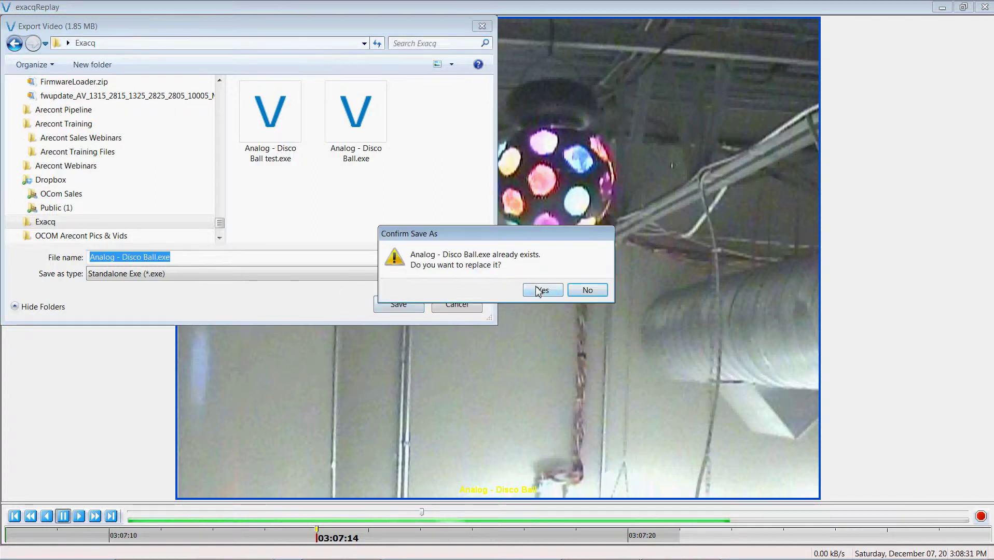
click(538, 289)
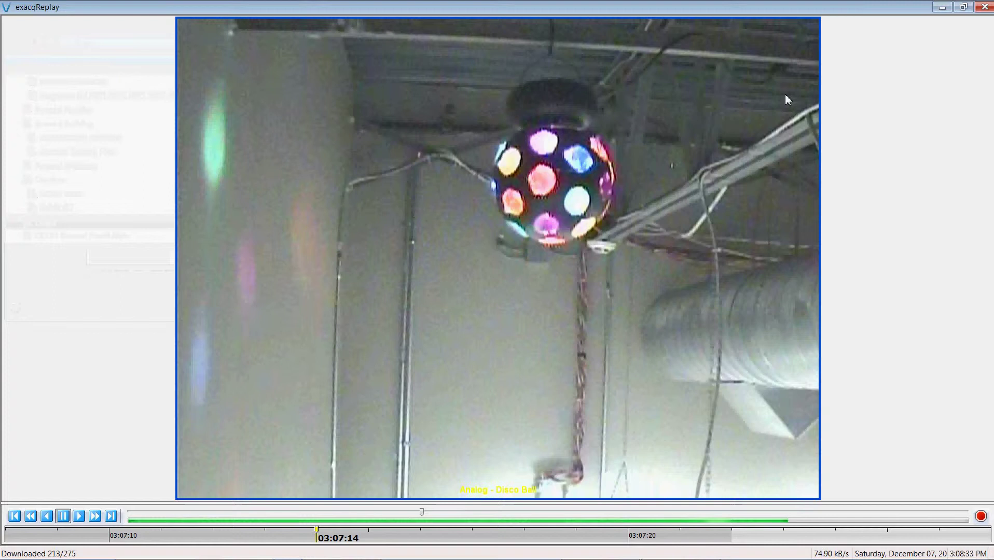
Close the replay and clear the disco ball motion event from the Event Monitor List
click(963, 7)
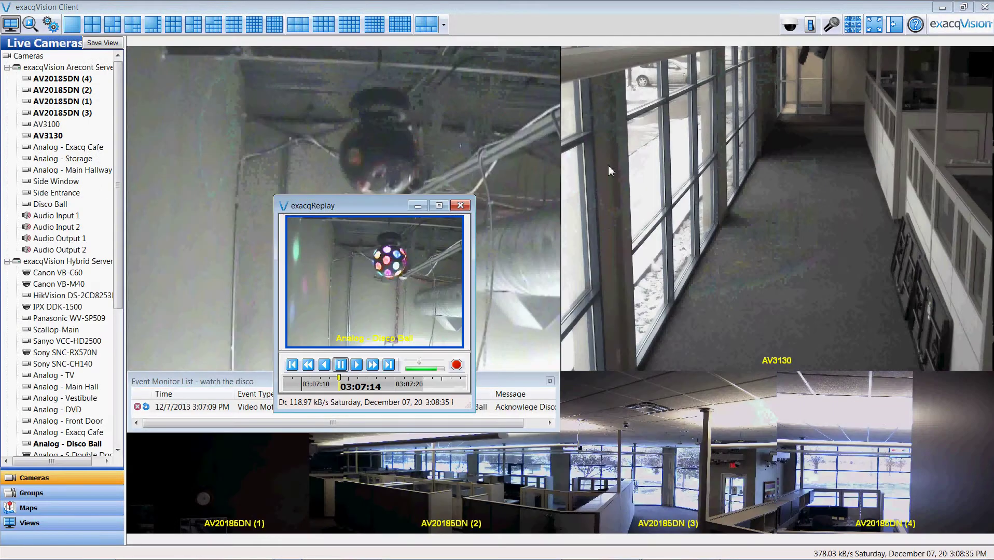
click(461, 205)
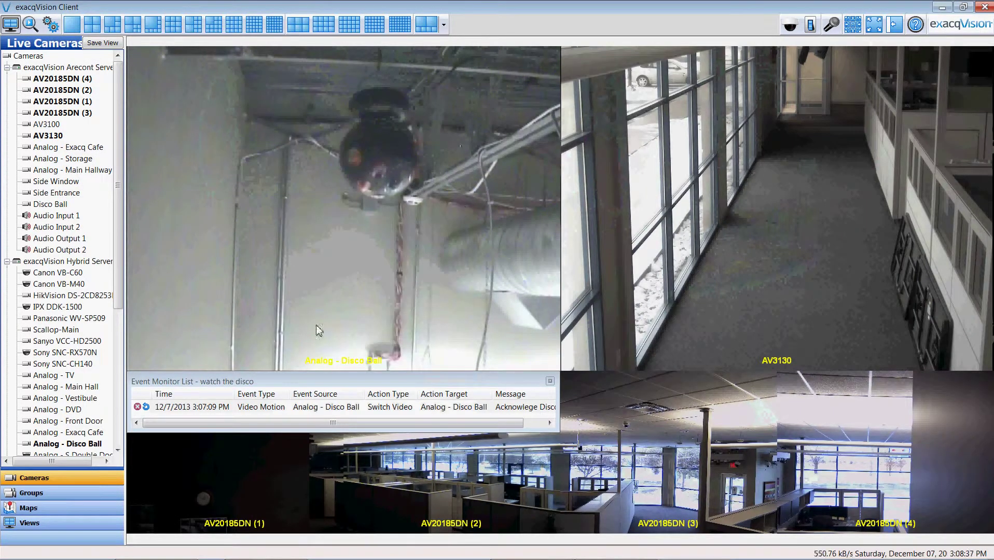
click(138, 407)
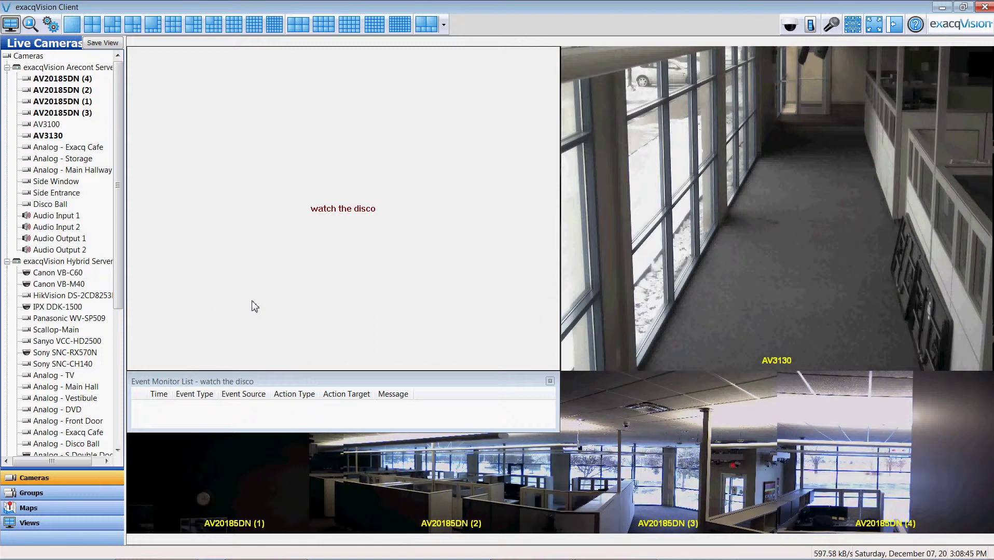
Switch to Gmail in Firefox and open the video link in the latest OCOM Disco Ball notification email
click(525, 555)
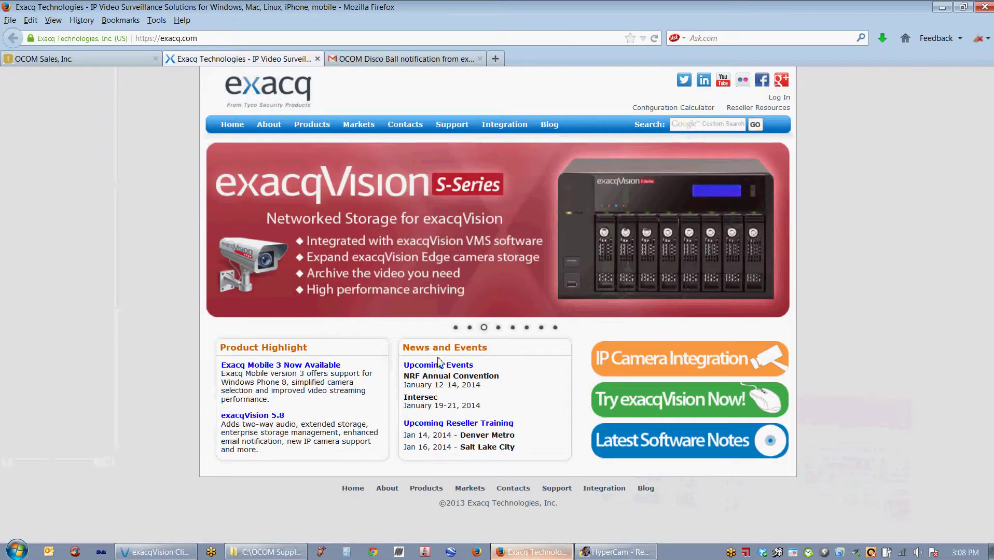
click(361, 59)
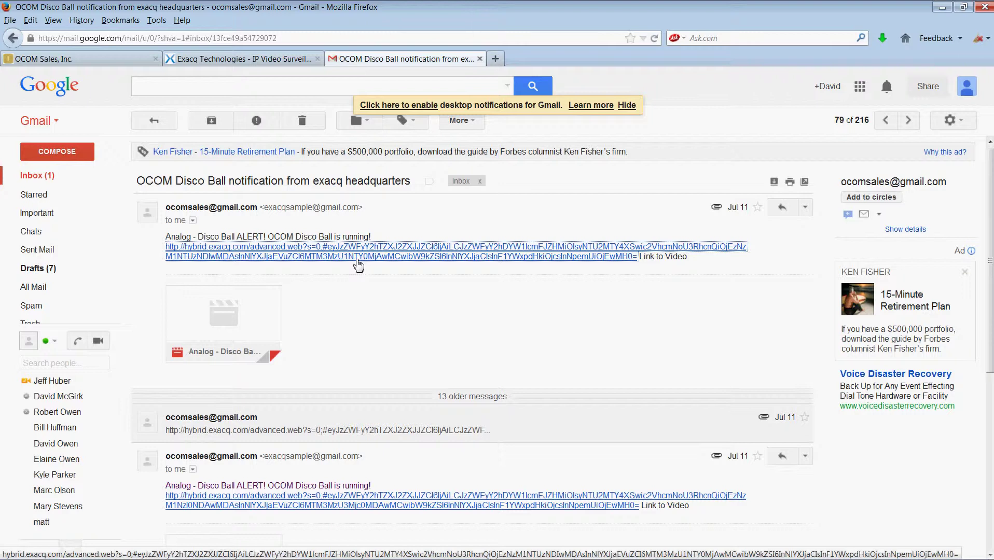
mouse_move(269, 320)
click(362, 256)
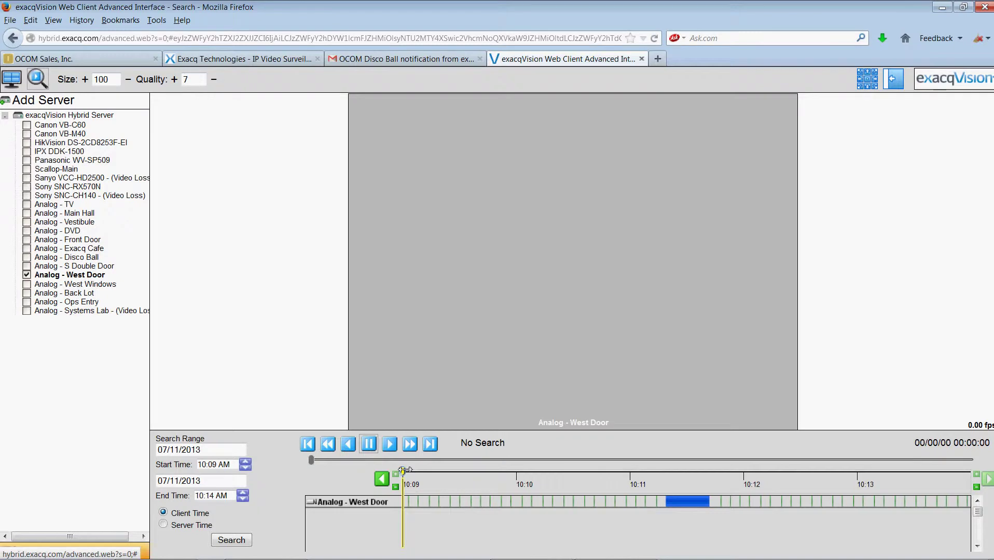
Play the Analog - West Door recording from 10:11:21 AM and pause it at 10:11:36 AM
click(389, 444)
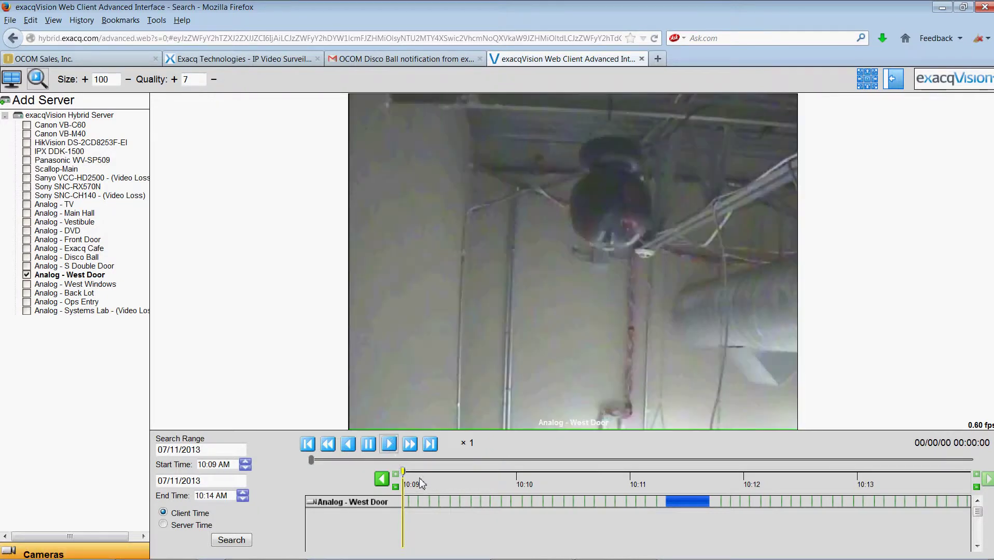
drag(408, 474, 670, 475)
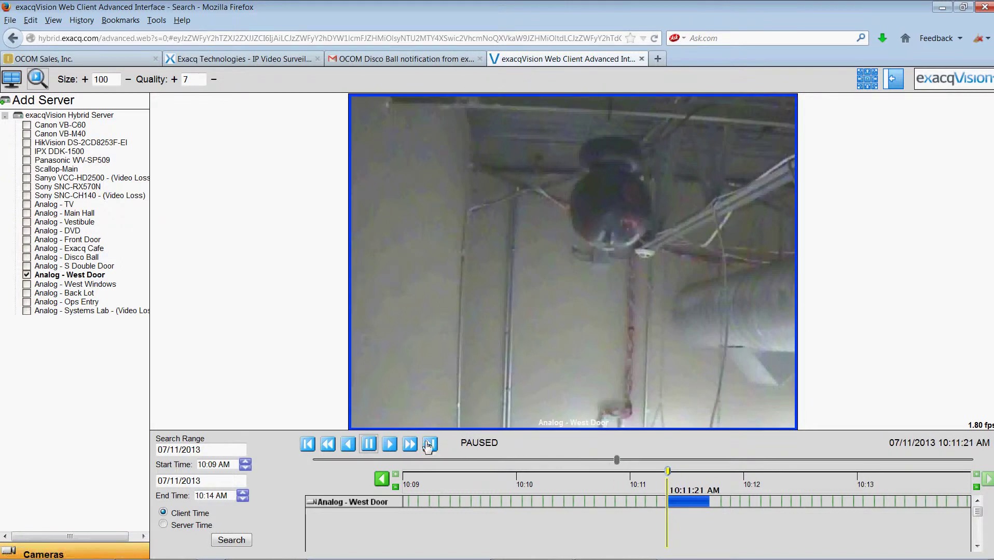
click(390, 445)
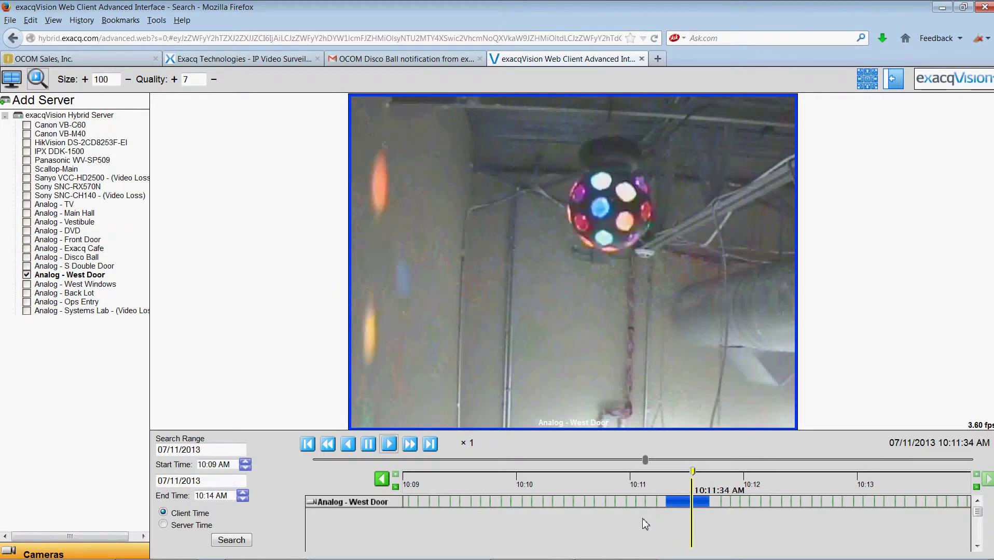
click(369, 444)
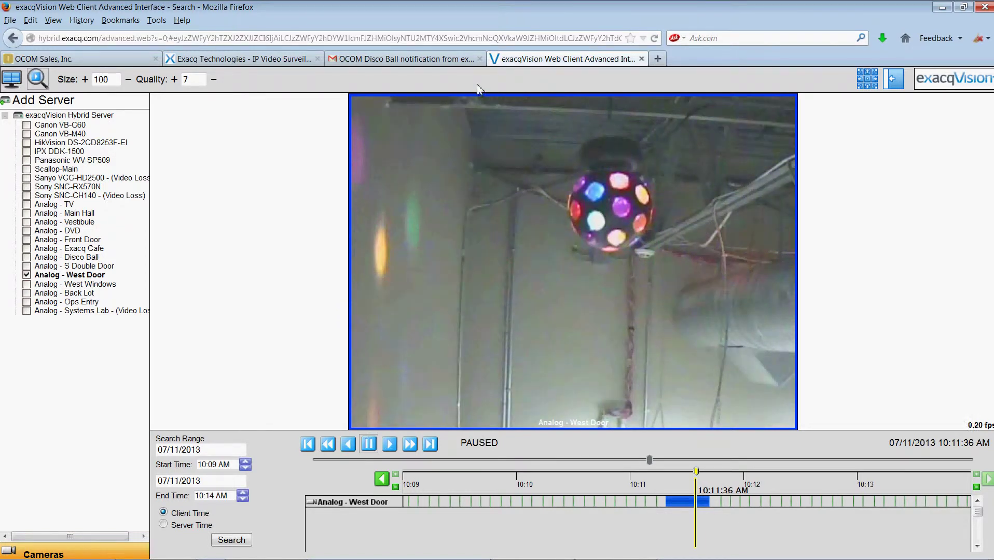
Return to the notification email, and minimize Firefox, the exacqVision Client and the Maps folder window
click(457, 61)
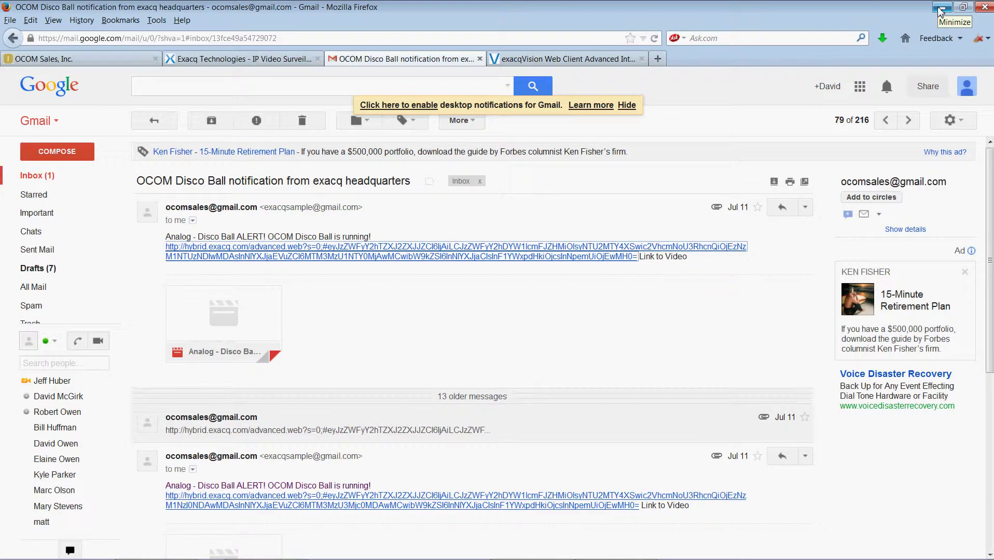
click(941, 8)
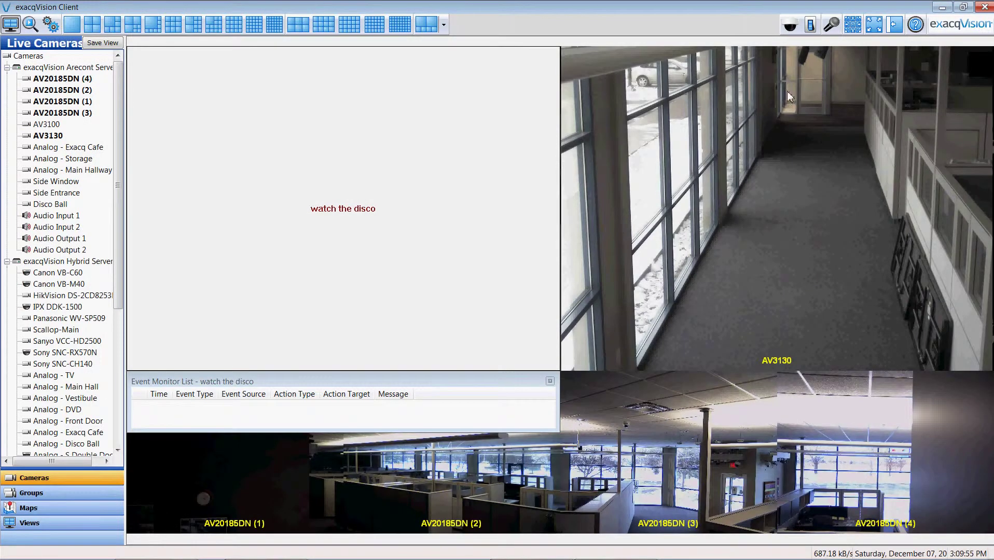
click(941, 8)
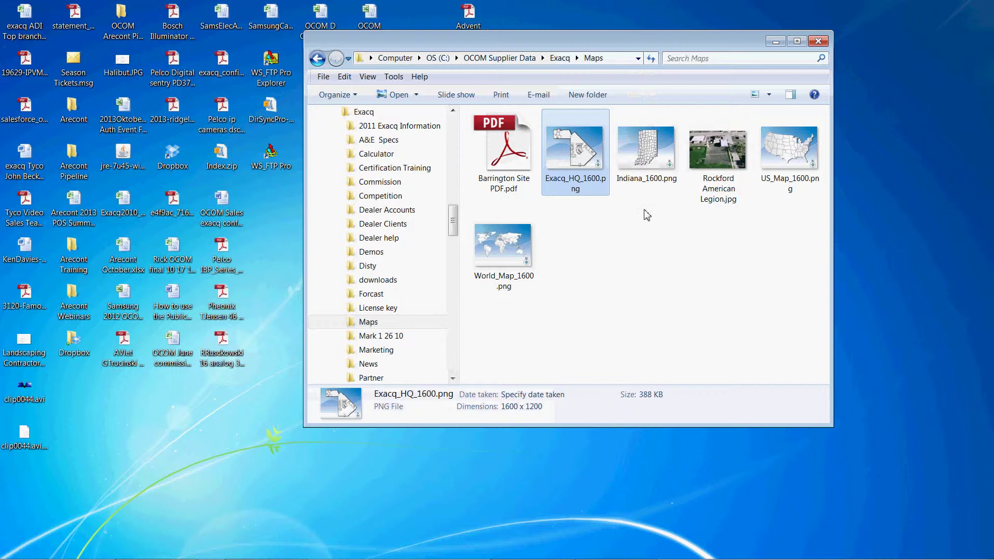
click(775, 42)
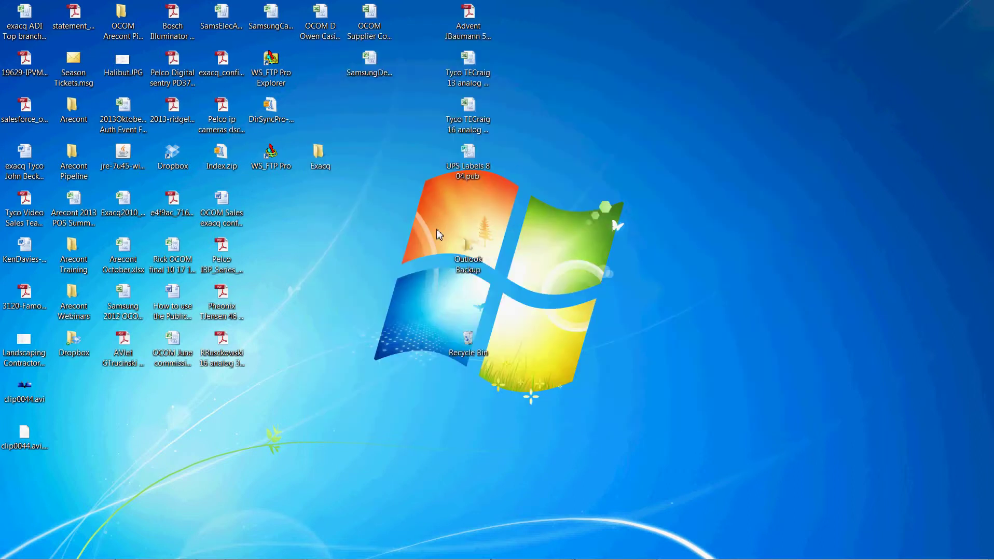
View Analog - Disco Ball.mov from the desktop's Exacq folder, close the movie player and minimize the folder window
double_click(321, 159)
click(666, 187)
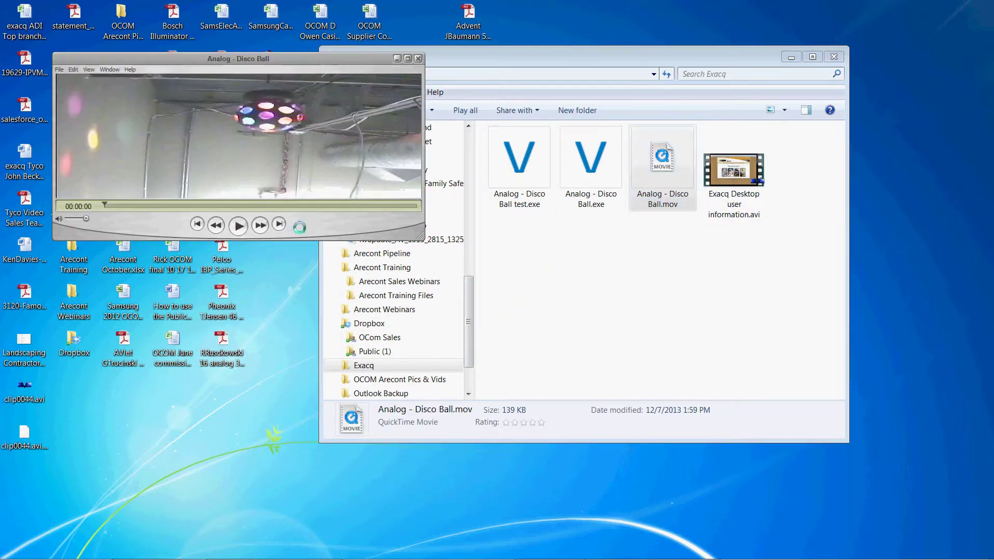
click(418, 58)
click(791, 57)
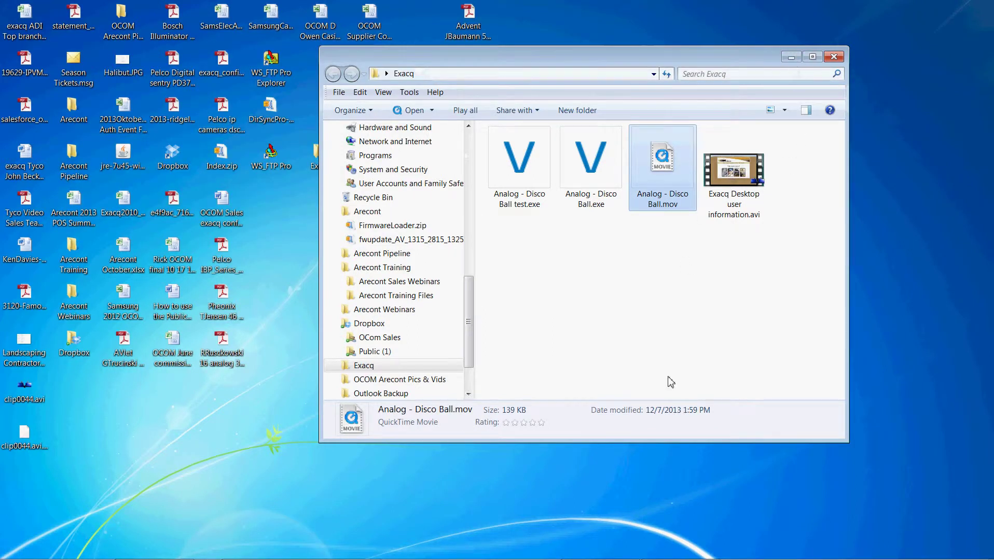
mouse_move(778, 558)
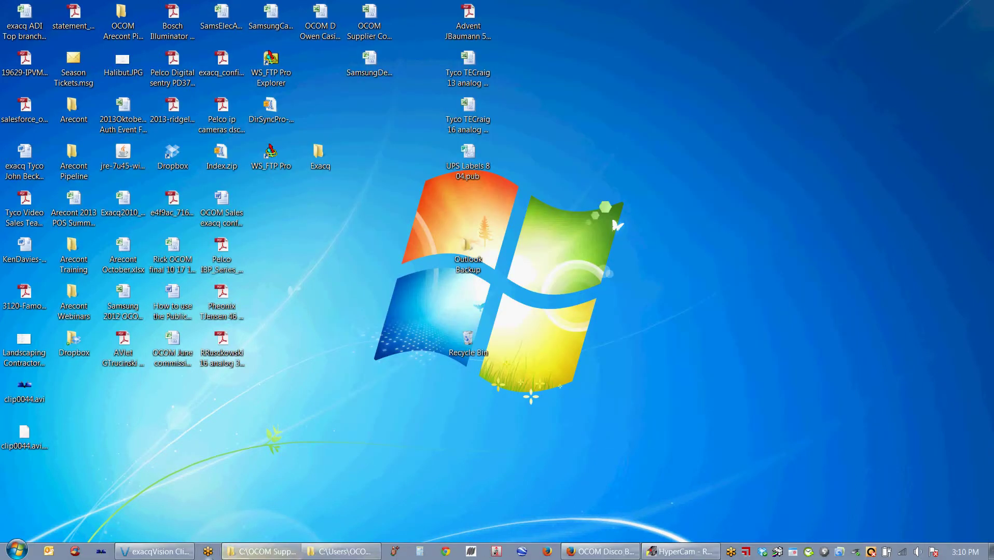
Switch to the exacqVision Client, open its Client configuration page and widen the navigation tree to show full device names
click(155, 551)
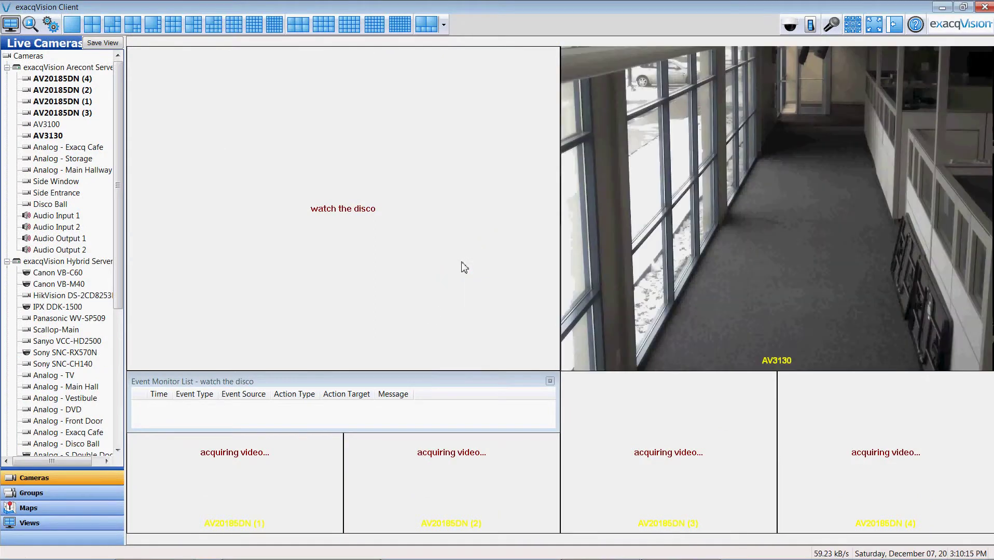
click(48, 29)
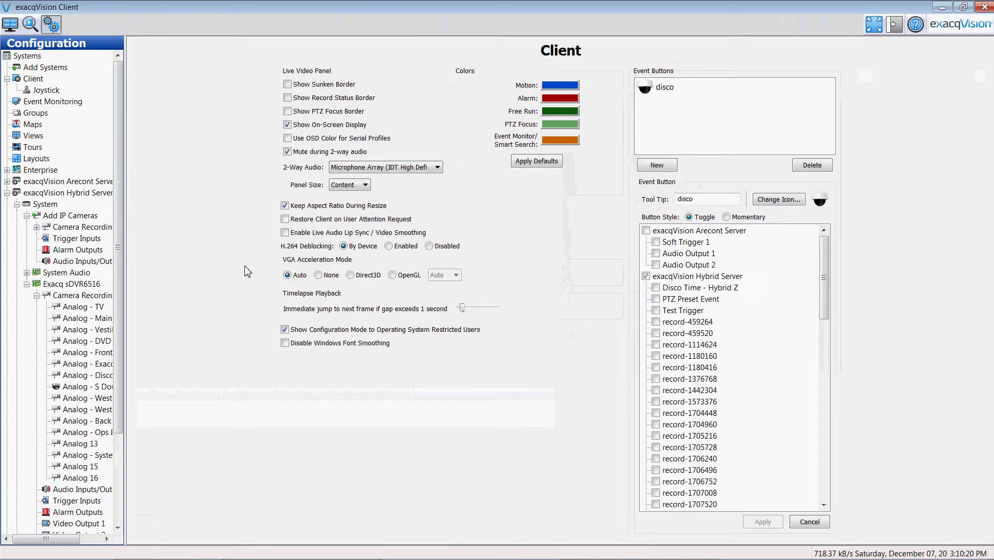
drag(125, 280, 160, 280)
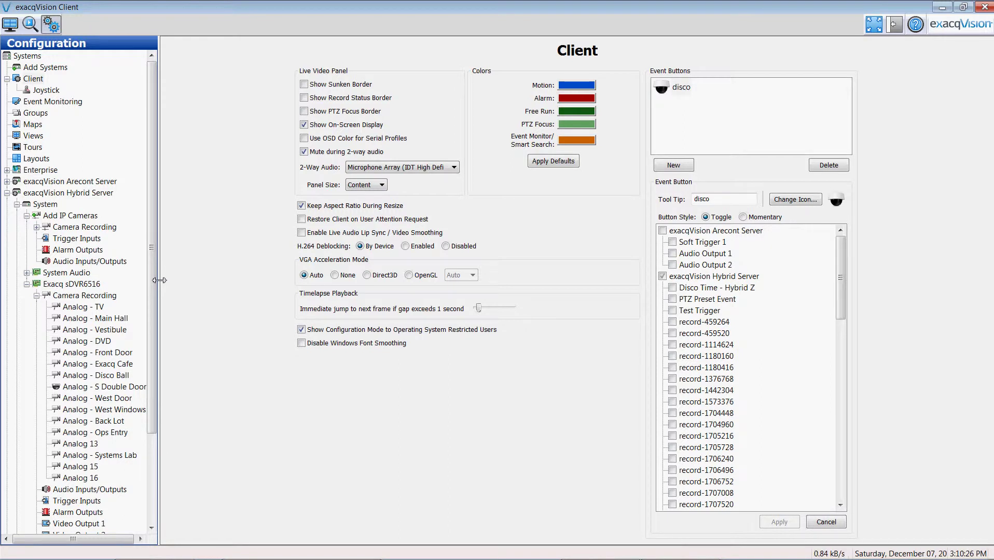
Review the disco event button's link to the Disco Ball Test A1 trigger, and return to live view discarding any changes
click(684, 93)
drag(836, 299, 790, 516)
click(695, 483)
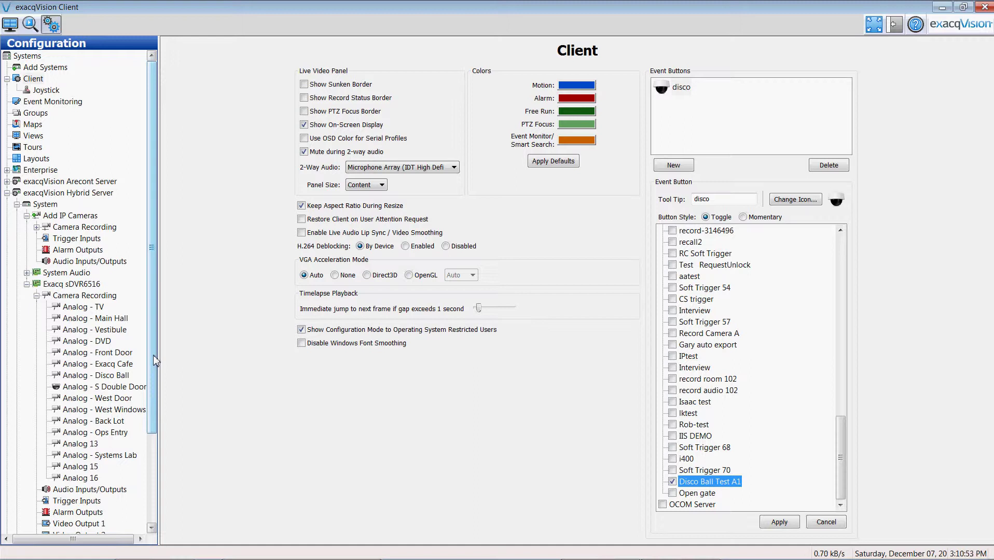
click(680, 89)
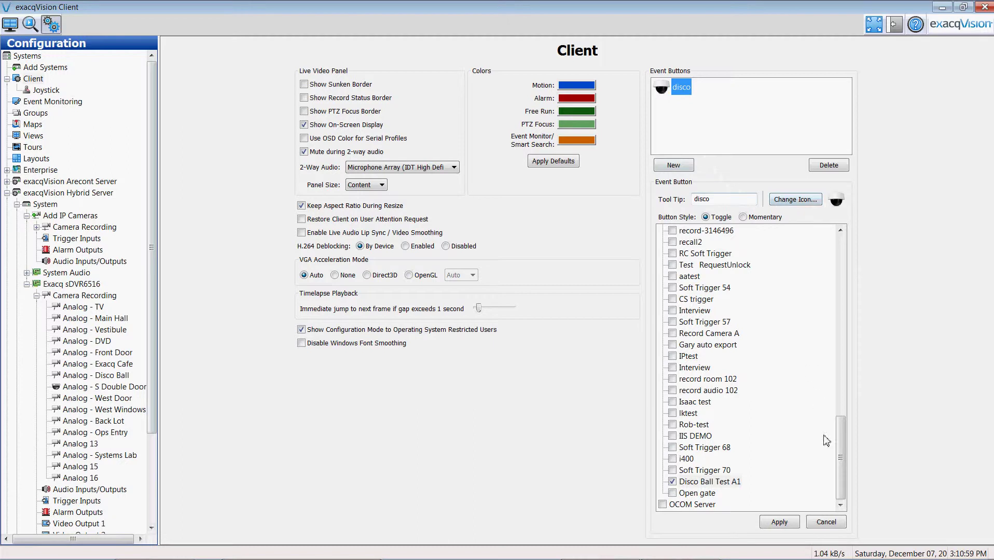
click(715, 483)
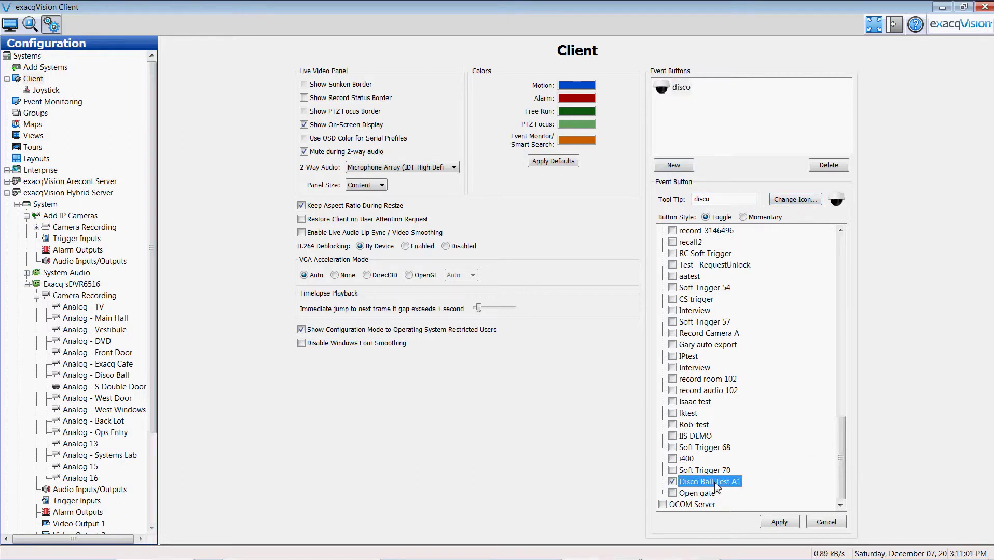
click(9, 24)
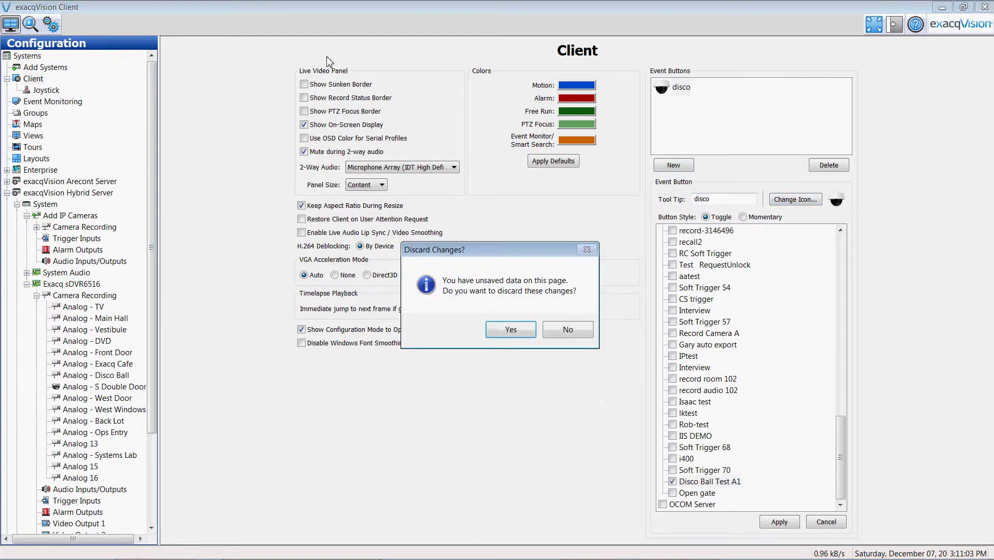
click(510, 330)
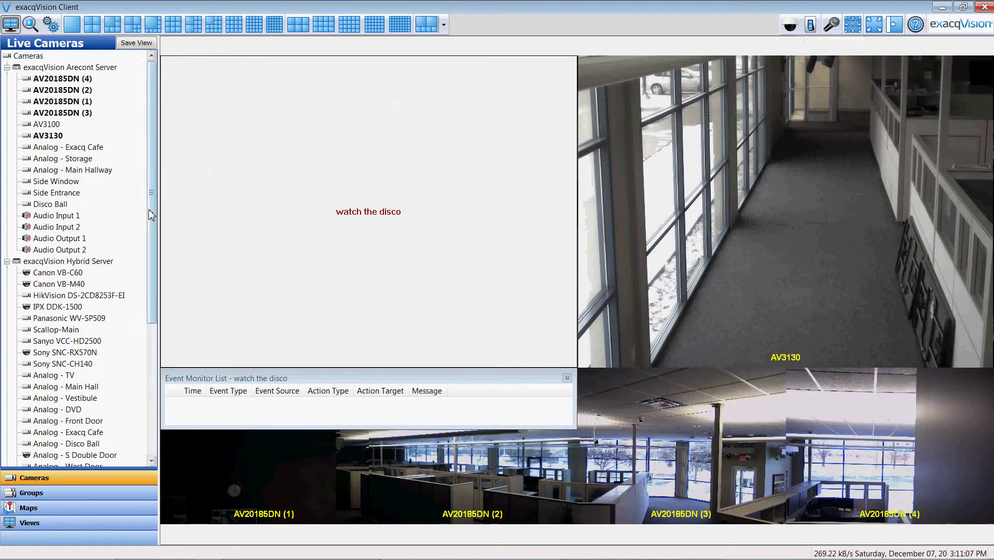
Display the motion mask of the Analog - Disco Ball camera in the Hybrid Server's camera recording settings
click(54, 29)
scroll(150, 373, down, 3)
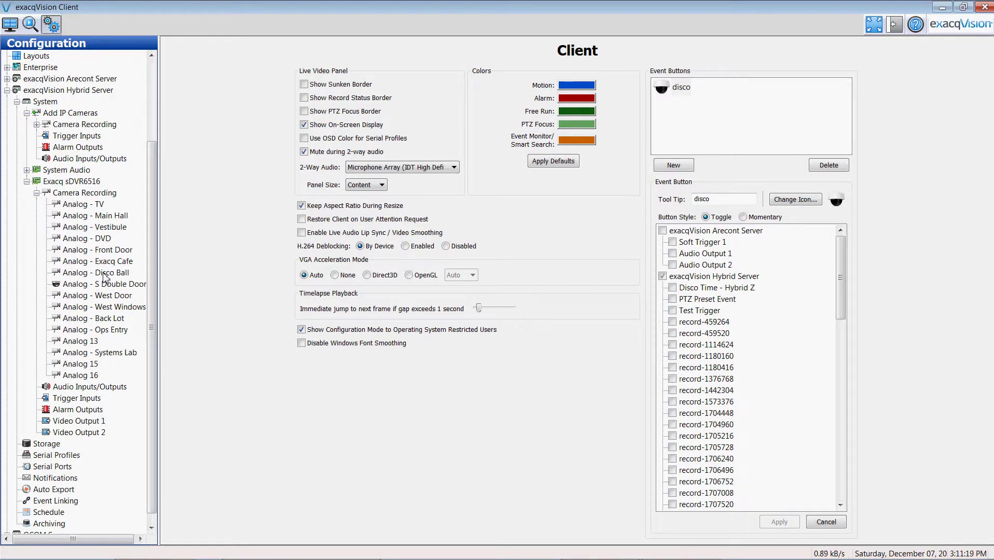
click(105, 274)
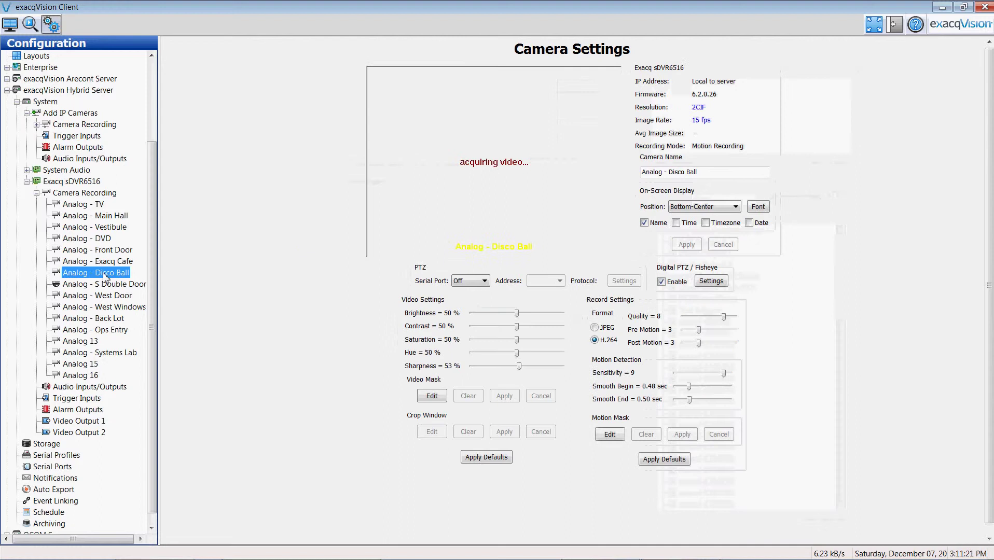
click(608, 437)
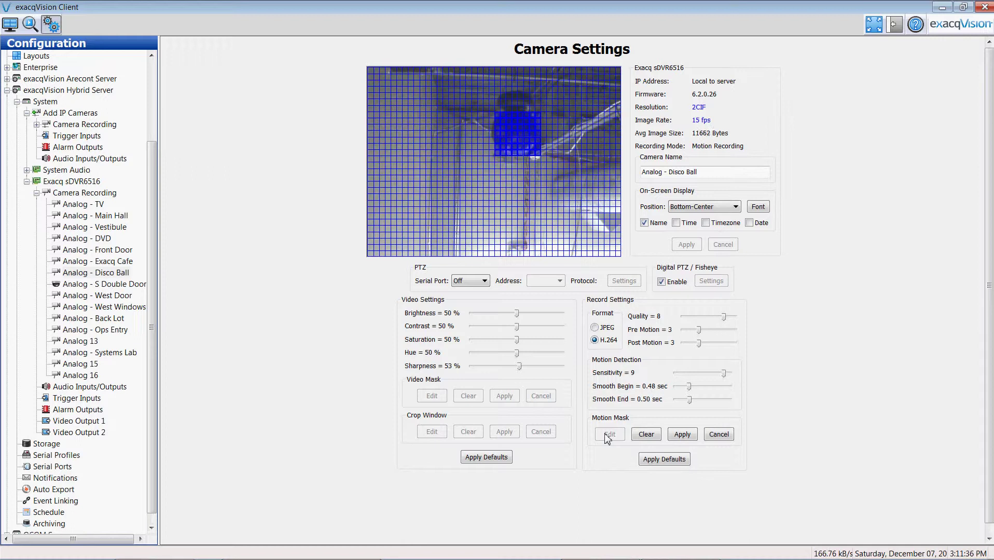
Open Notifications, discarding the motion mask edit, and review the OCOM Sales, Inc. e-mail server and the web server address
scroll(153, 458, down, 1)
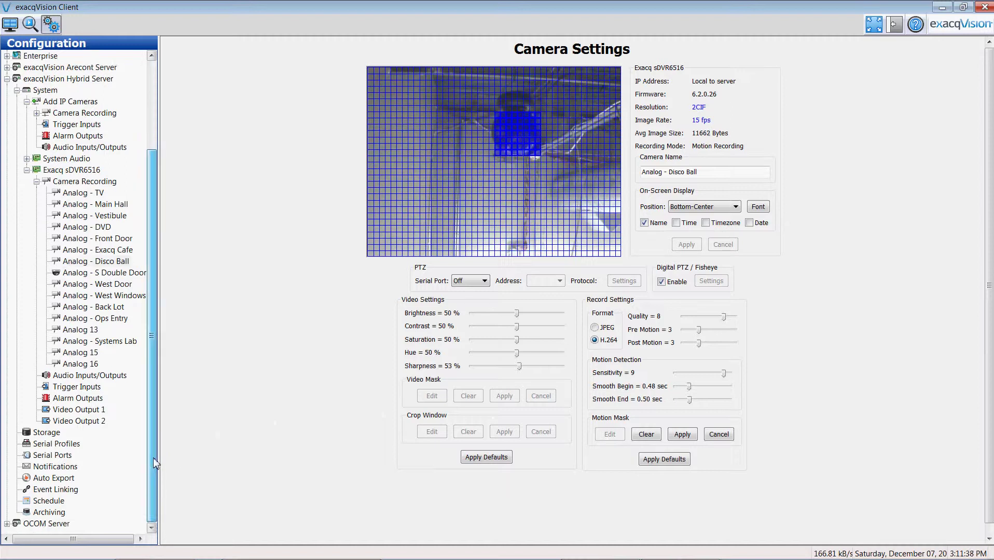
click(72, 467)
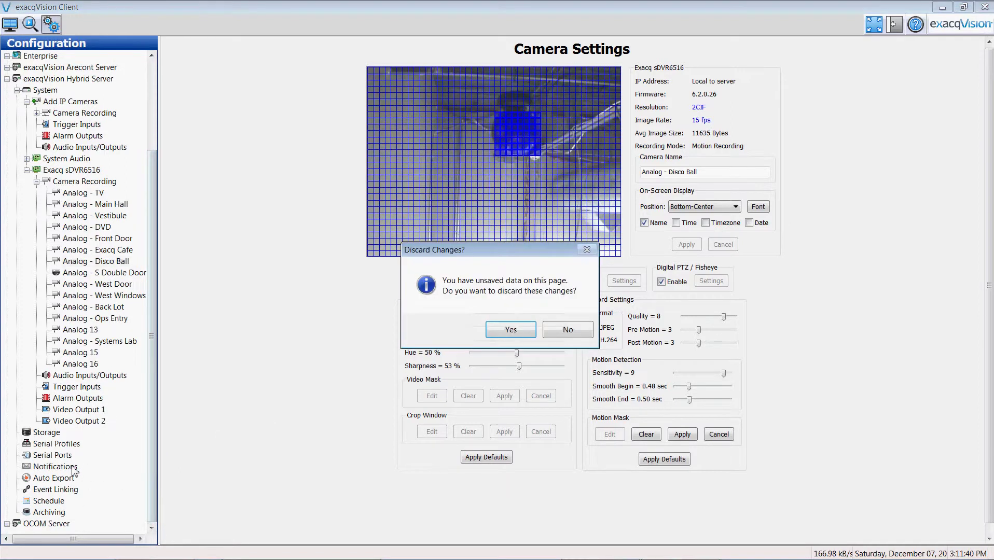
click(517, 328)
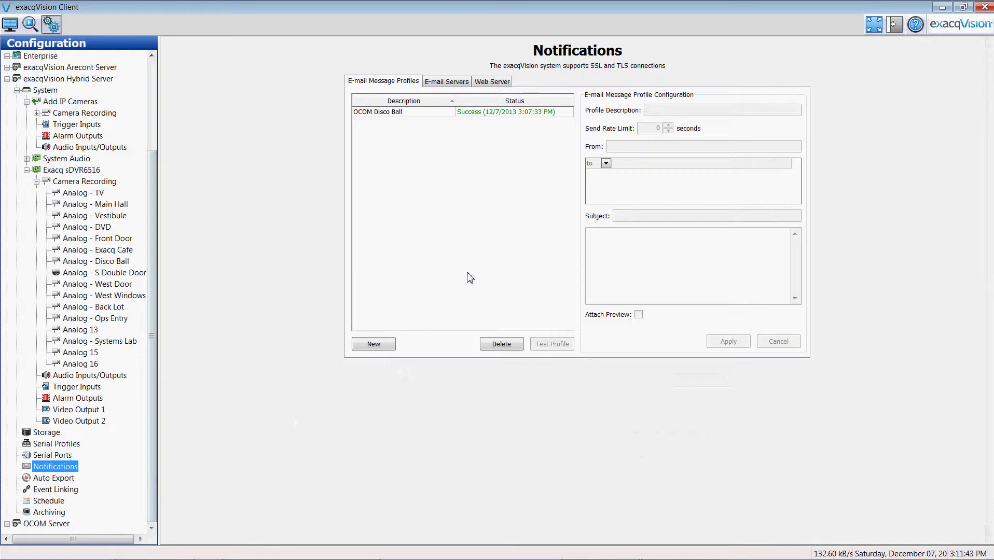
click(445, 83)
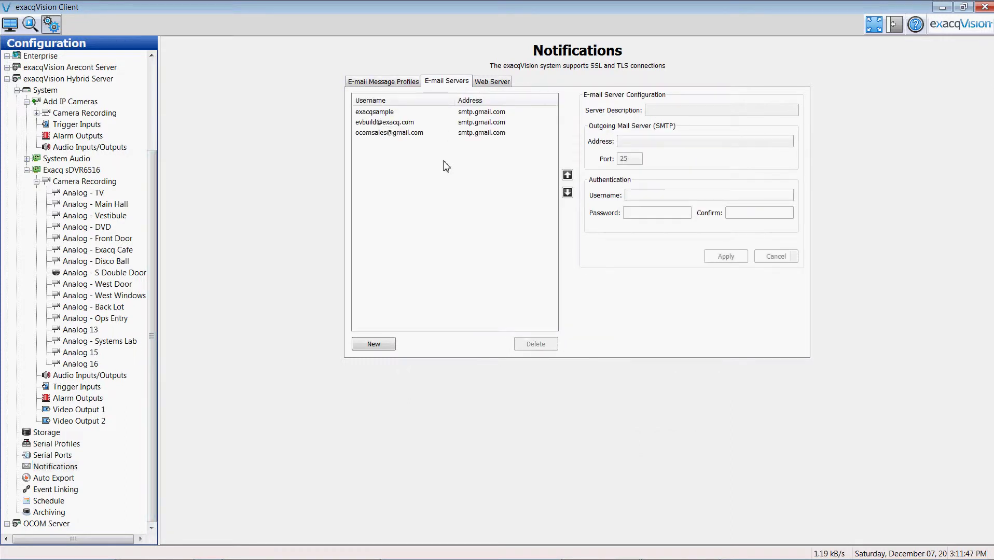
click(410, 133)
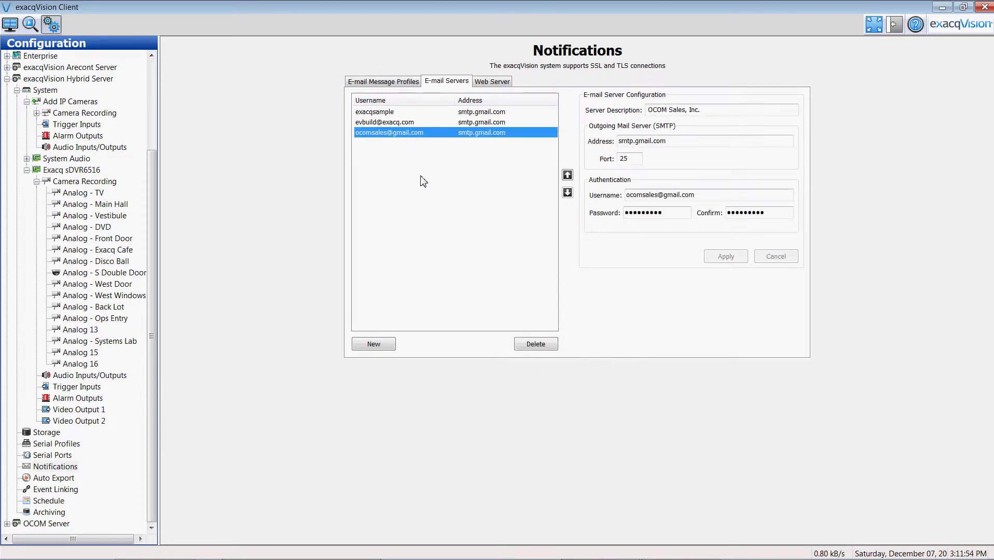
click(478, 83)
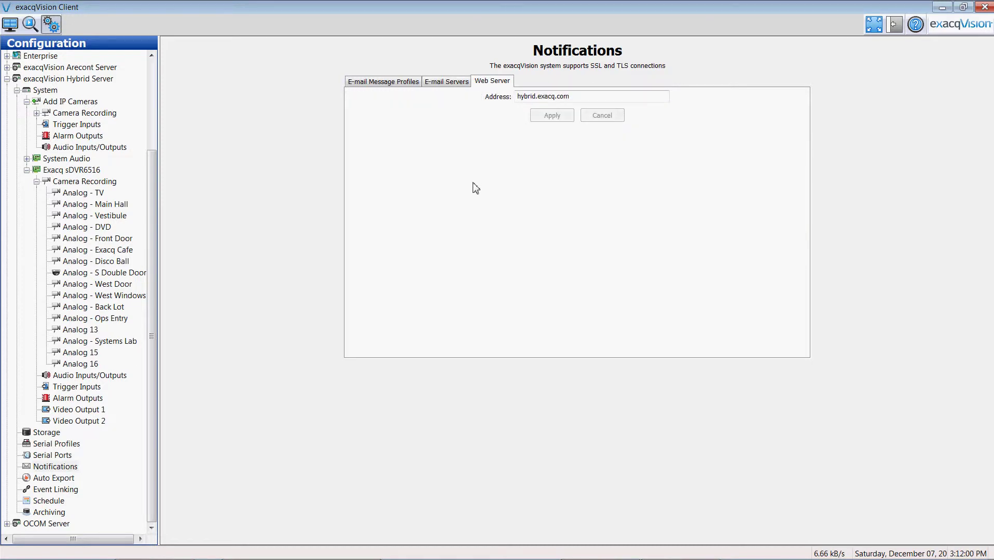
Review the OCOM Disco Ball e-mail message profile's recipients, subject and body settings
scroll(476, 188, up, 2)
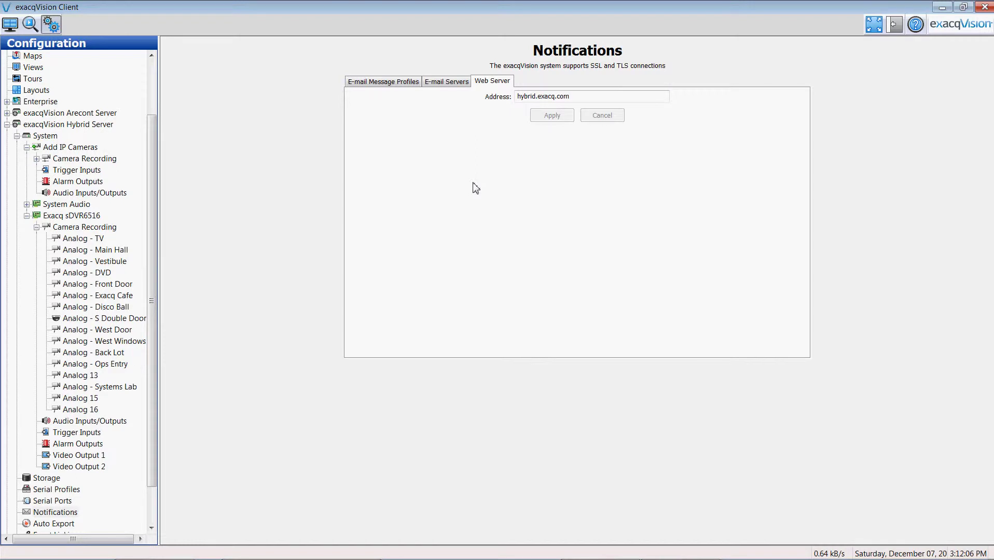
click(401, 83)
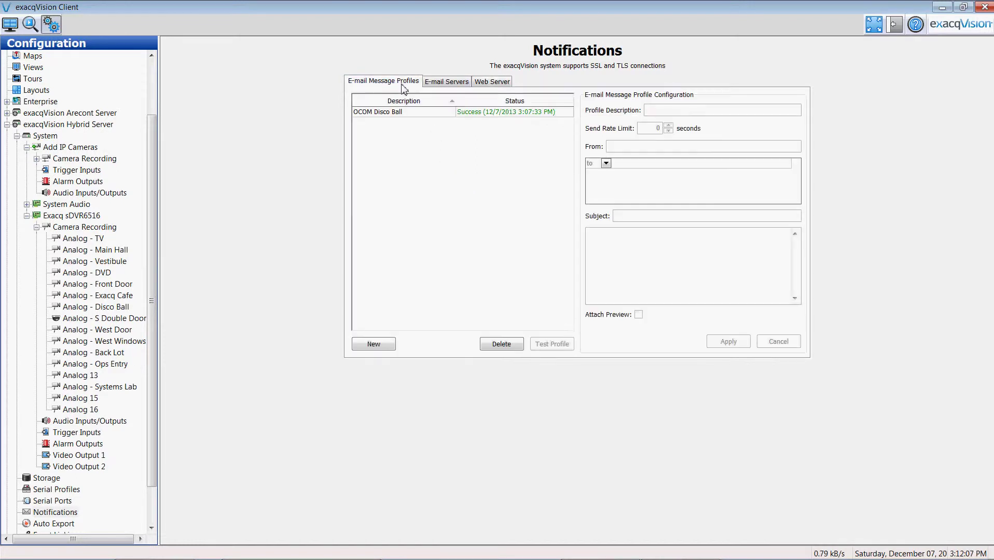
click(426, 114)
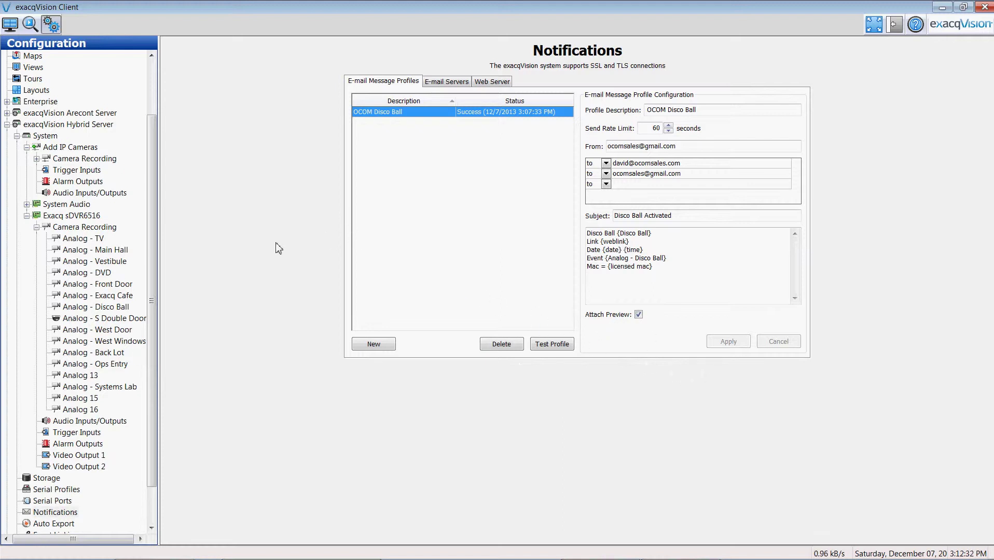
Open Event Linking, widen the Action Type column and review the Disco Ball Test A1 and Analog - Disco Ball notify rules
scroll(156, 398, down, 2)
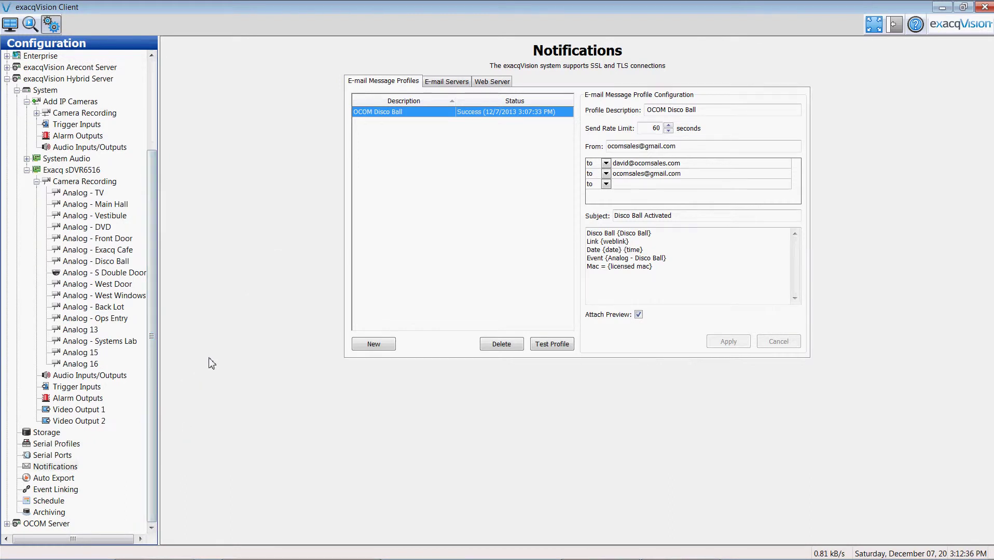
click(53, 490)
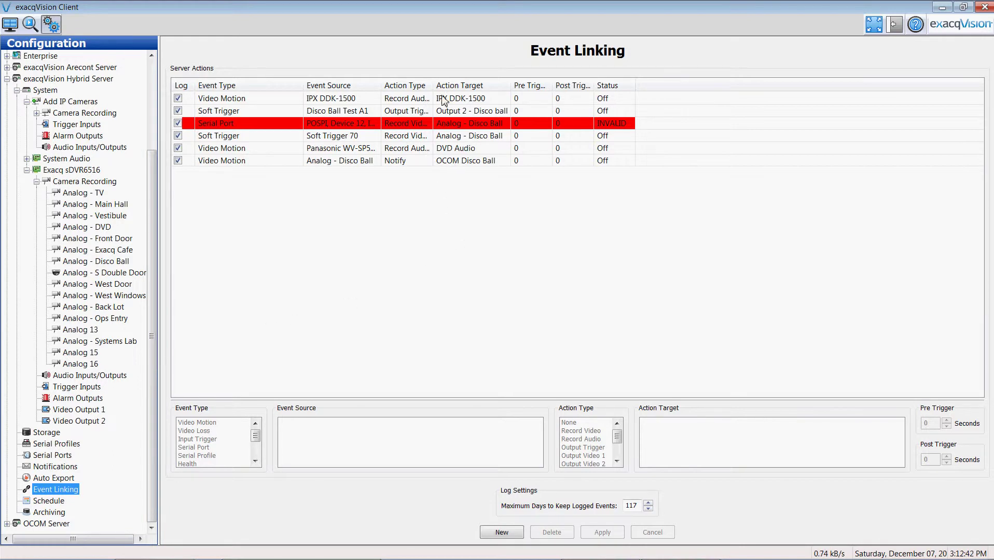
drag(434, 86, 477, 86)
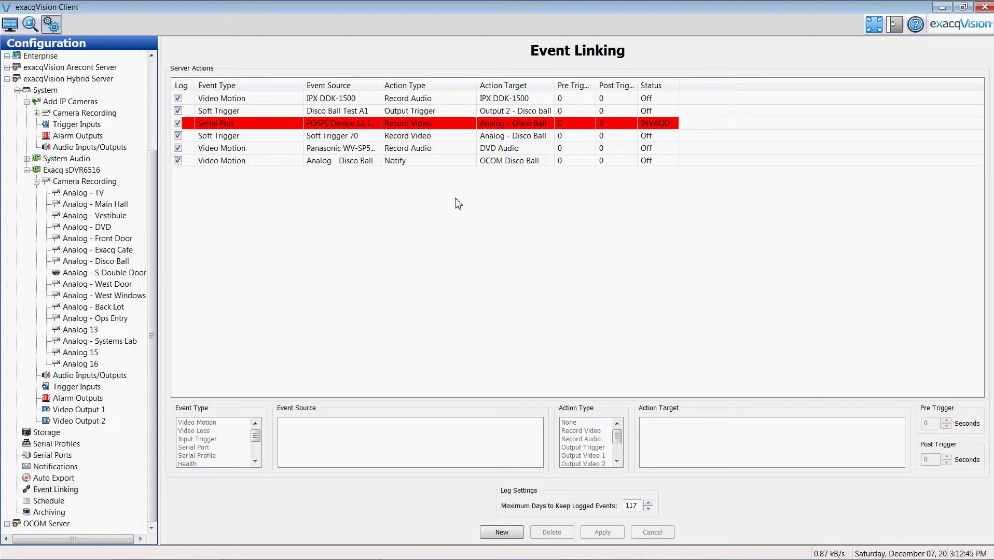
click(267, 115)
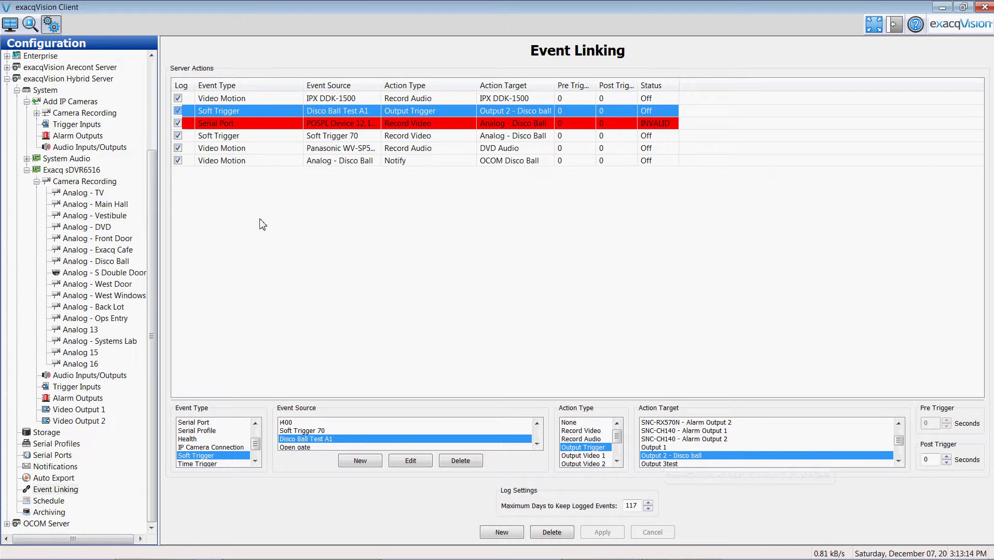
click(260, 161)
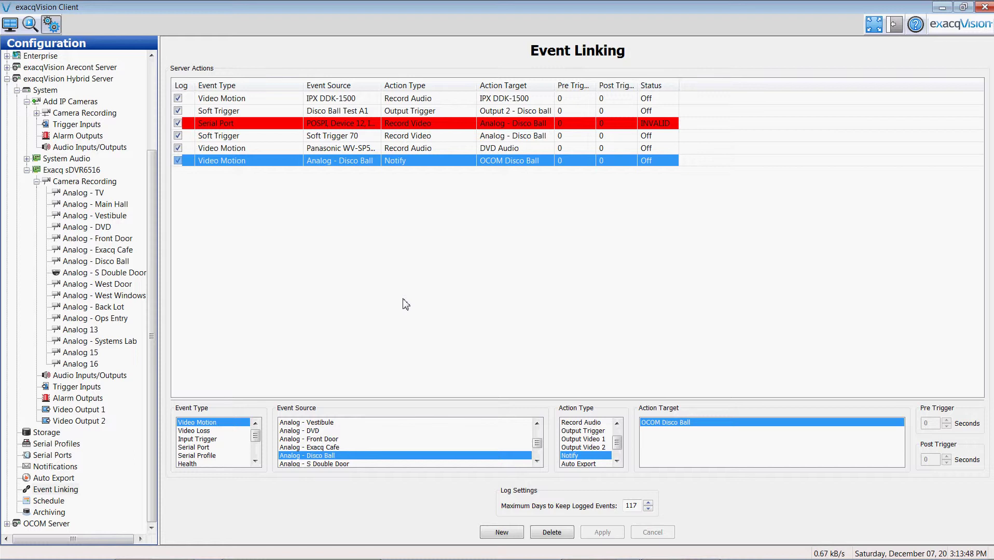
Open Event Monitoring and review the Analog - Disco Ball video motion action in the watch the disco profile
drag(152, 167, 153, 78)
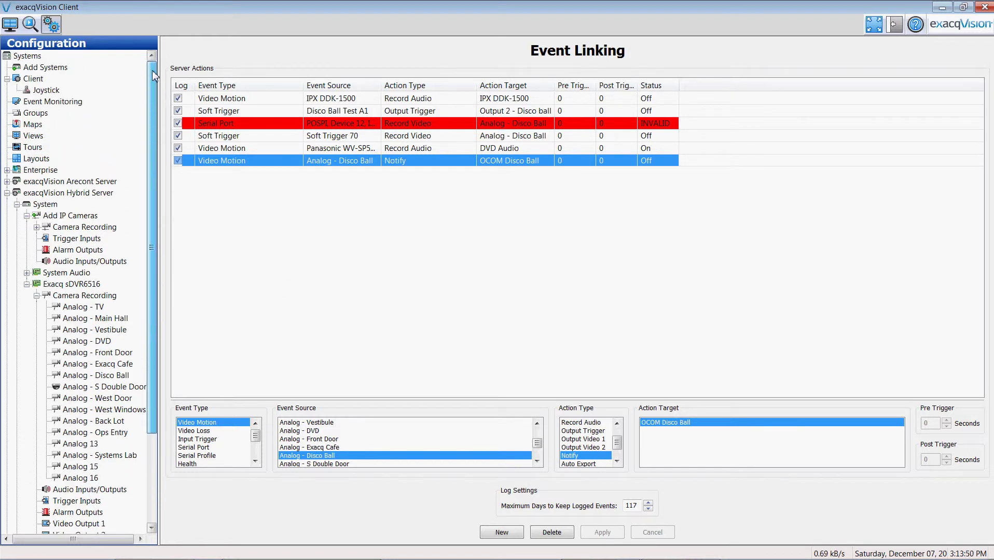
click(62, 102)
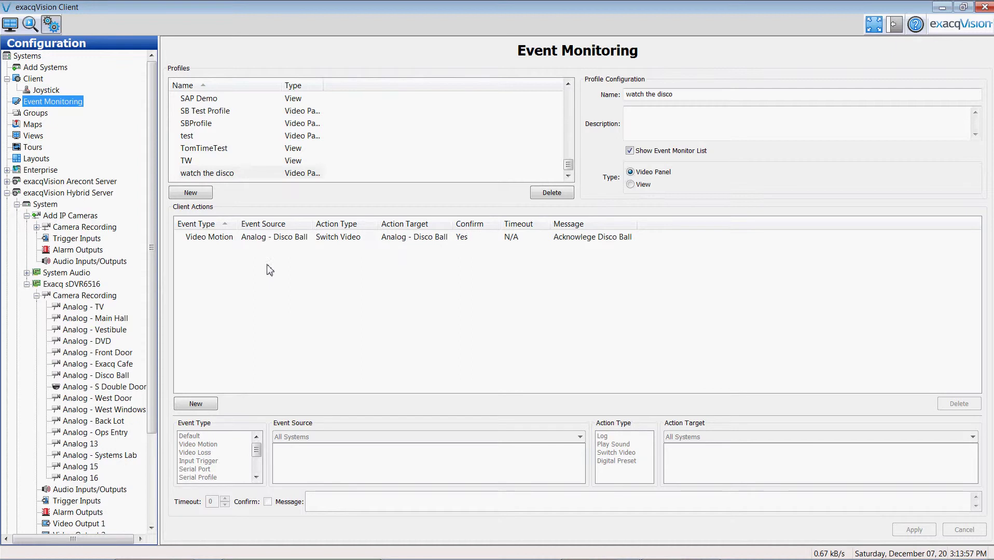
click(260, 238)
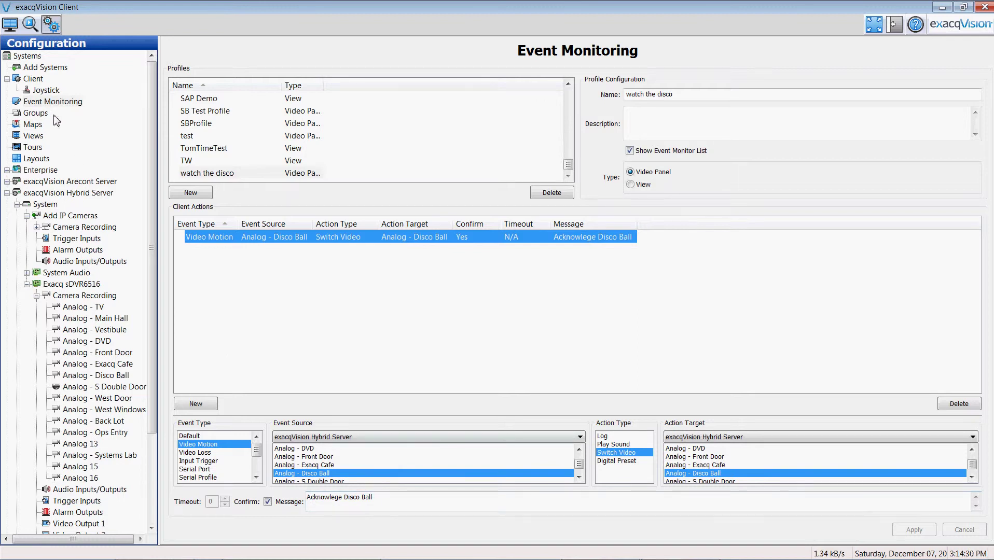
Toggle the disco event trigger in live view, and open the 3:14:55 PM video motion event in exacqReplay before closing the replay
click(10, 26)
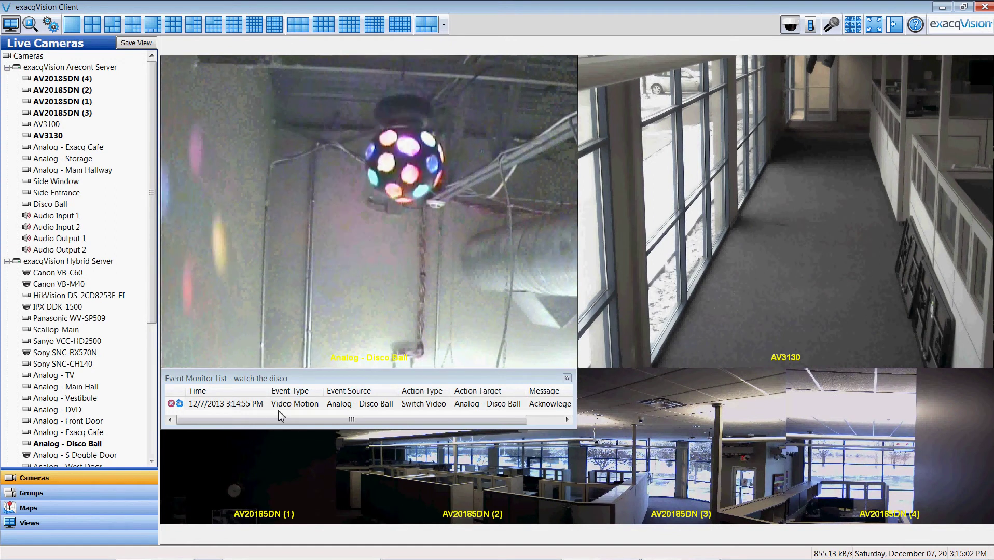
click(791, 30)
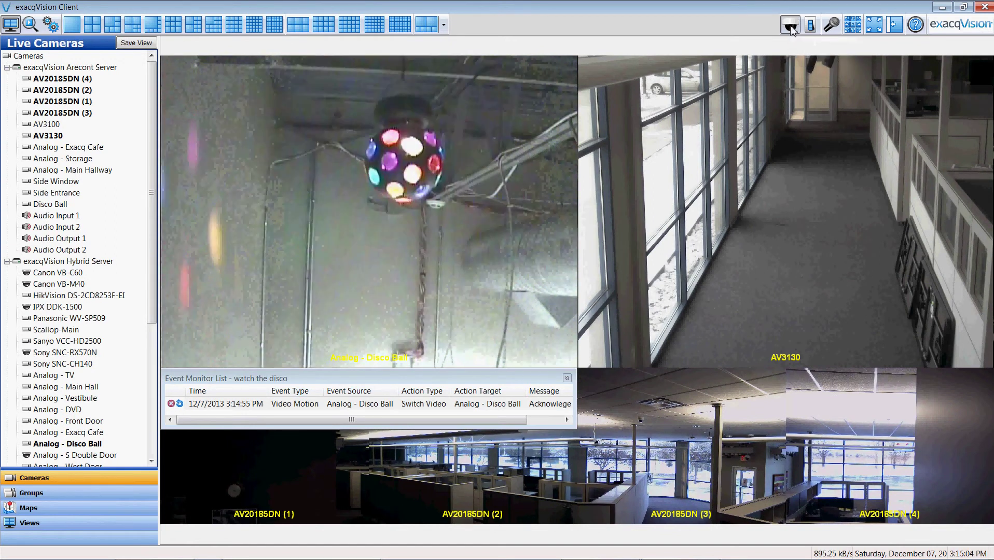
click(202, 408)
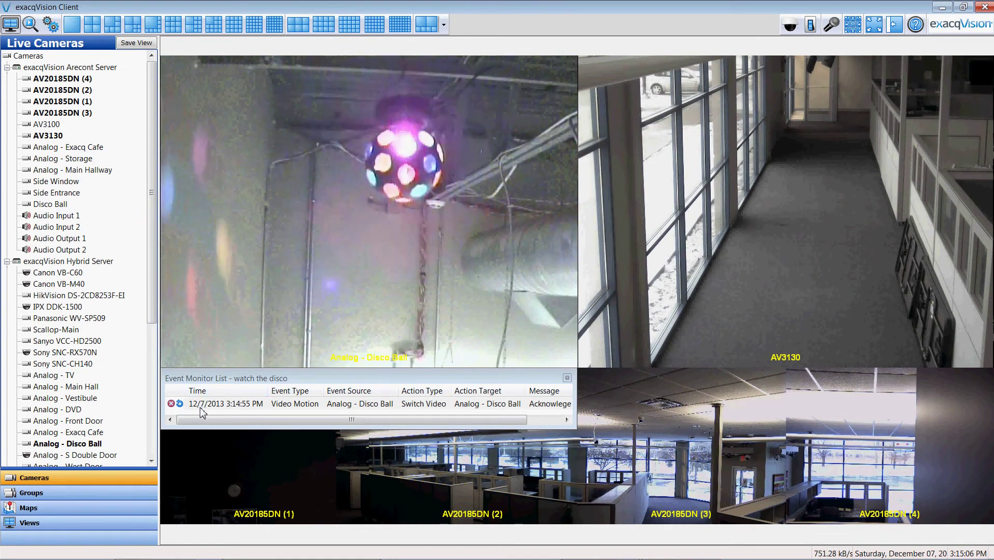
click(202, 407)
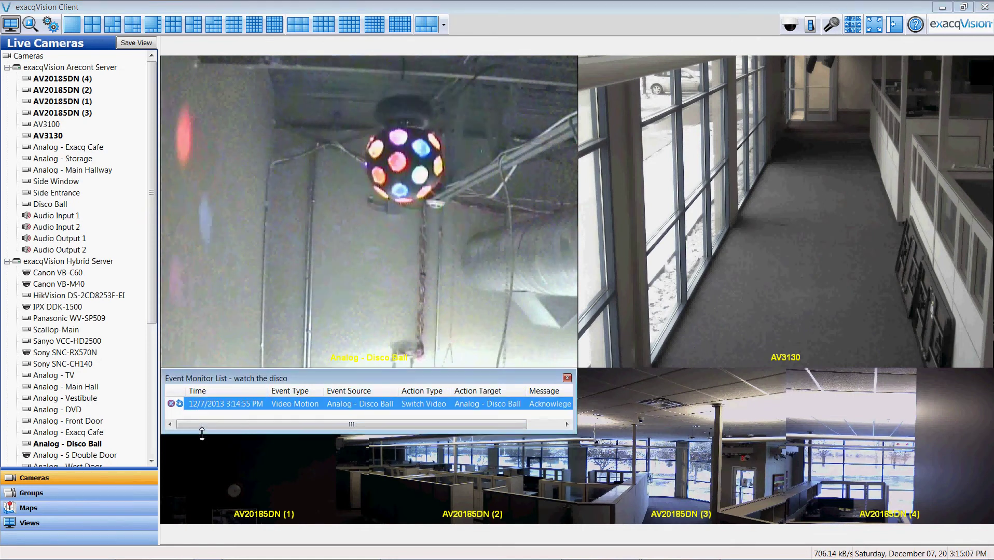
double_click(210, 409)
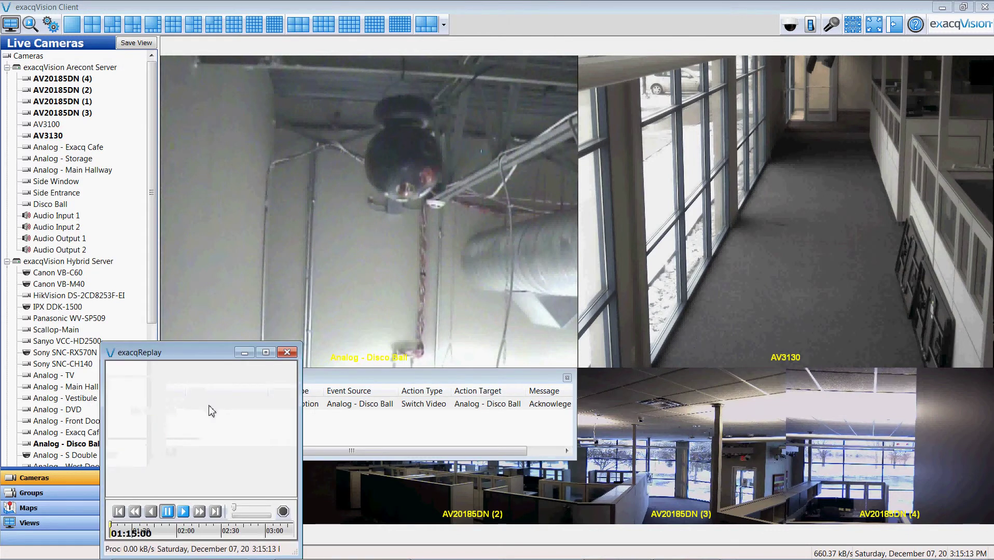
click(285, 353)
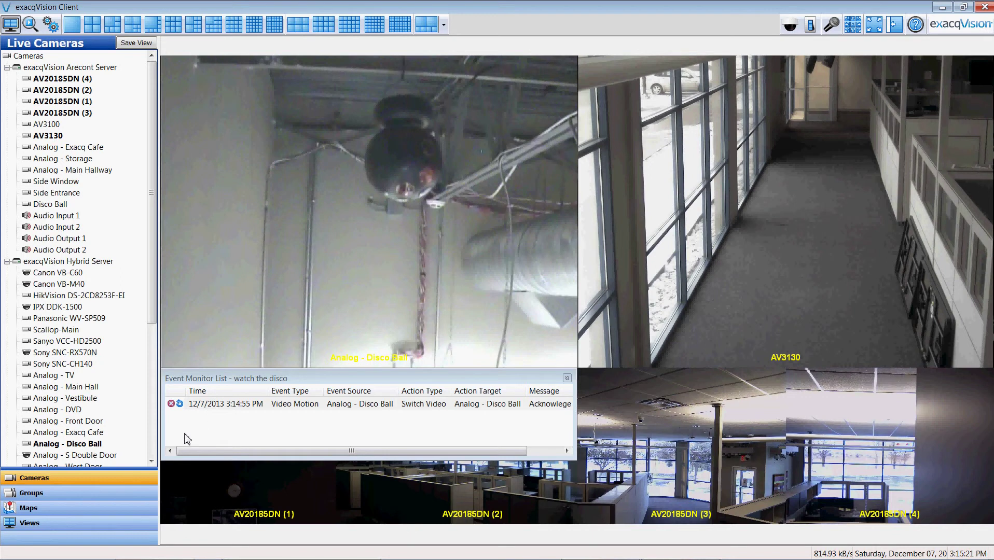
Show the Exacq HQ map, toggle the disco event trigger and open the Analog - Disco Ball camera from the map
click(125, 508)
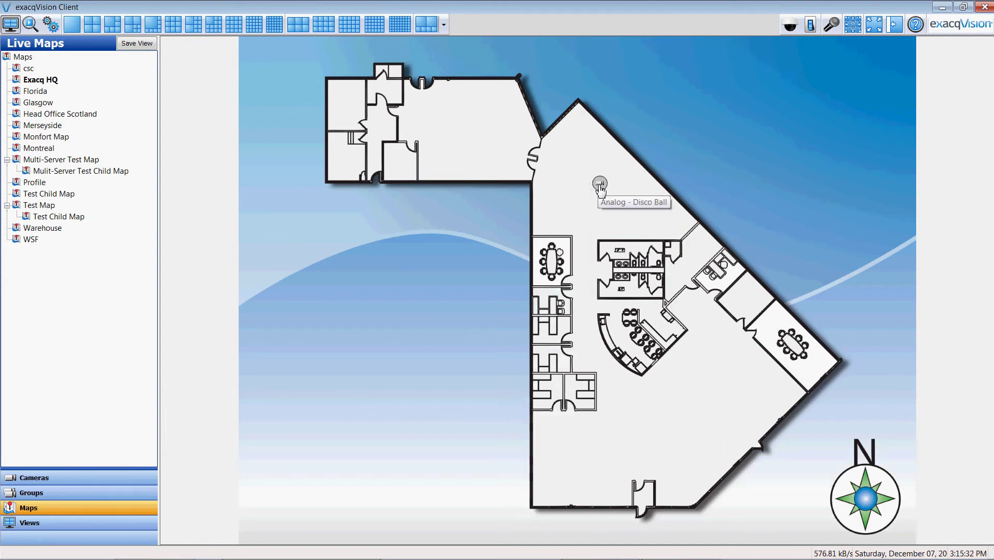
click(789, 26)
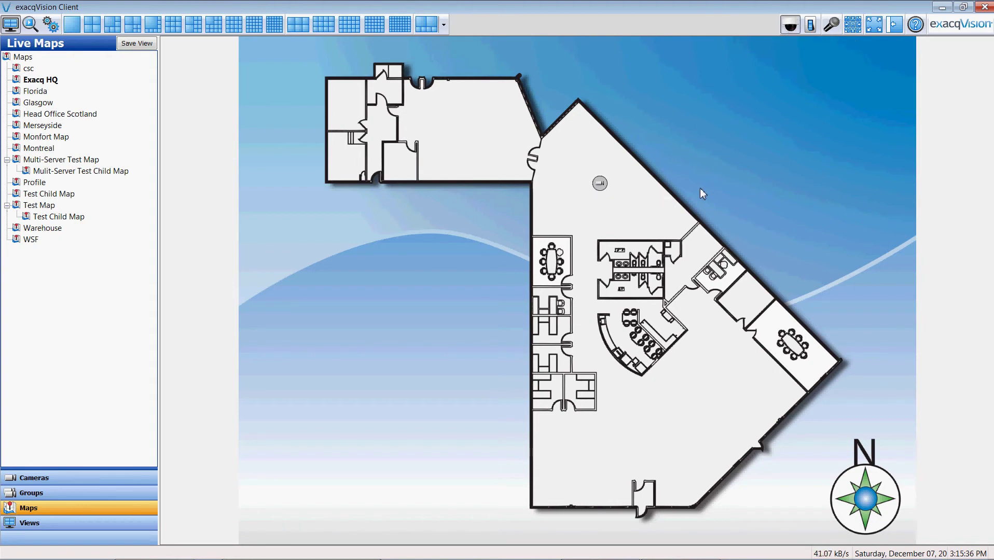
double_click(601, 185)
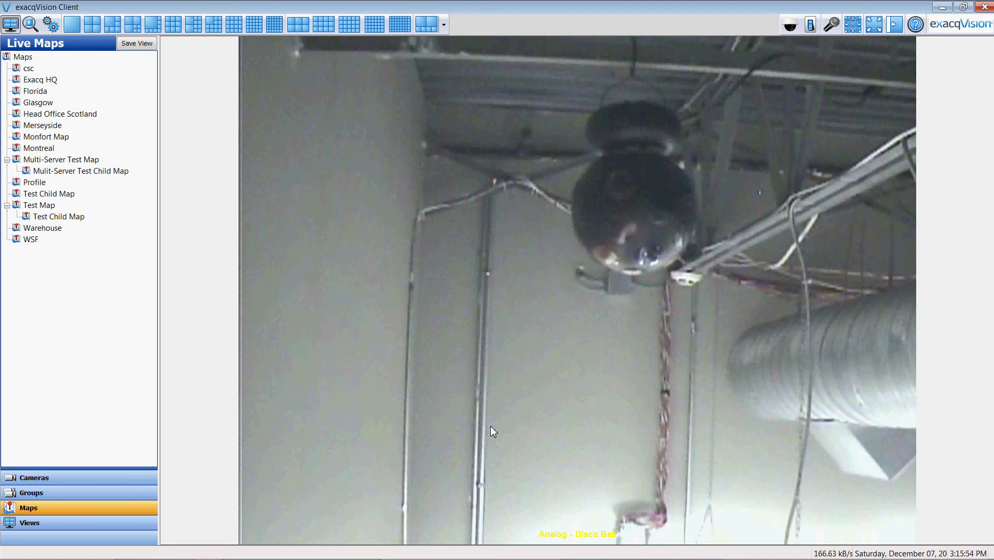
Switch to Firefox and show the OCOM Sales, Inc. website
click(600, 551)
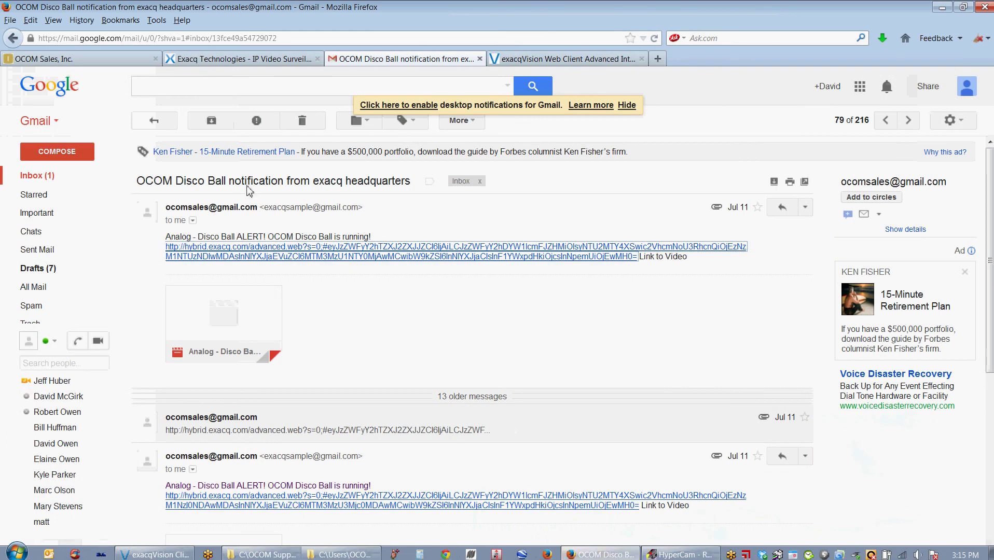
click(139, 59)
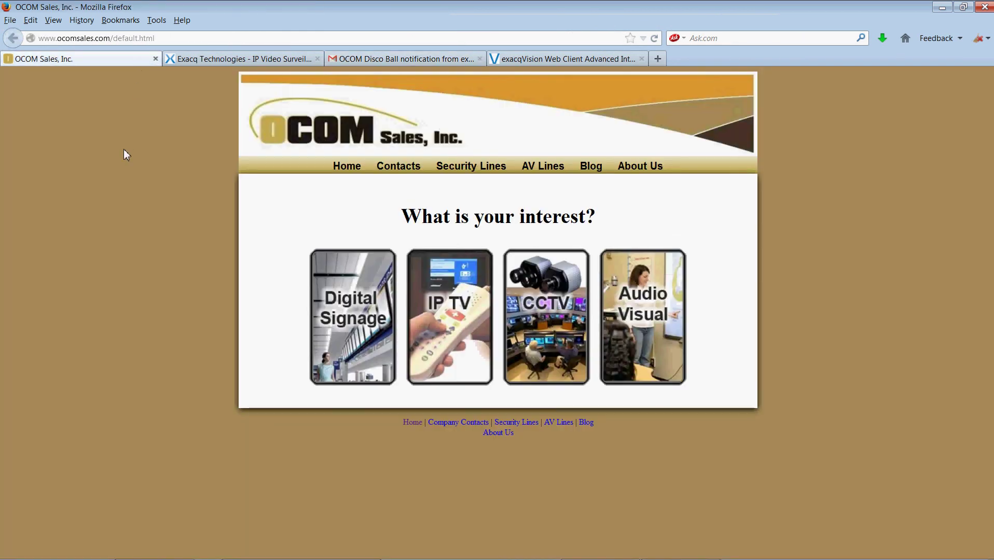